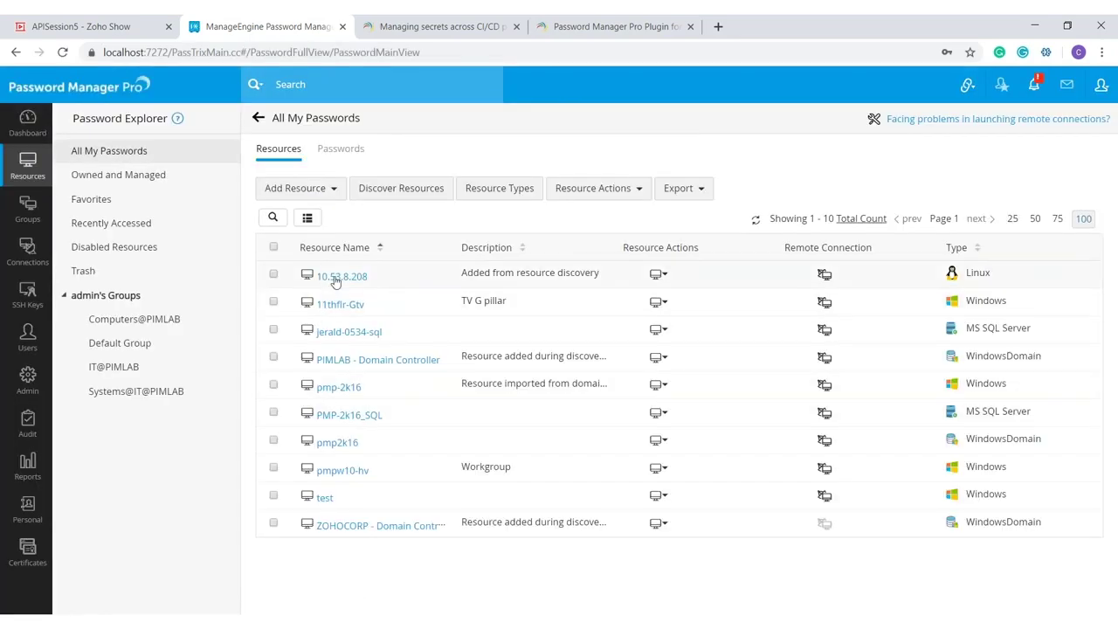
left_click(330, 276)
left_click(487, 224)
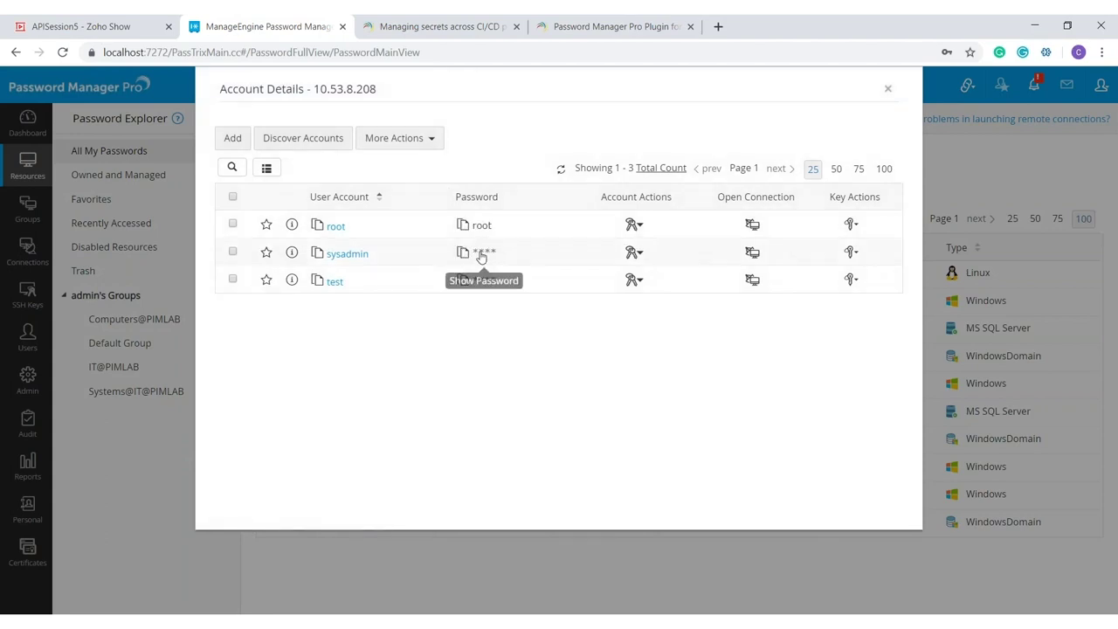
left_click(481, 252)
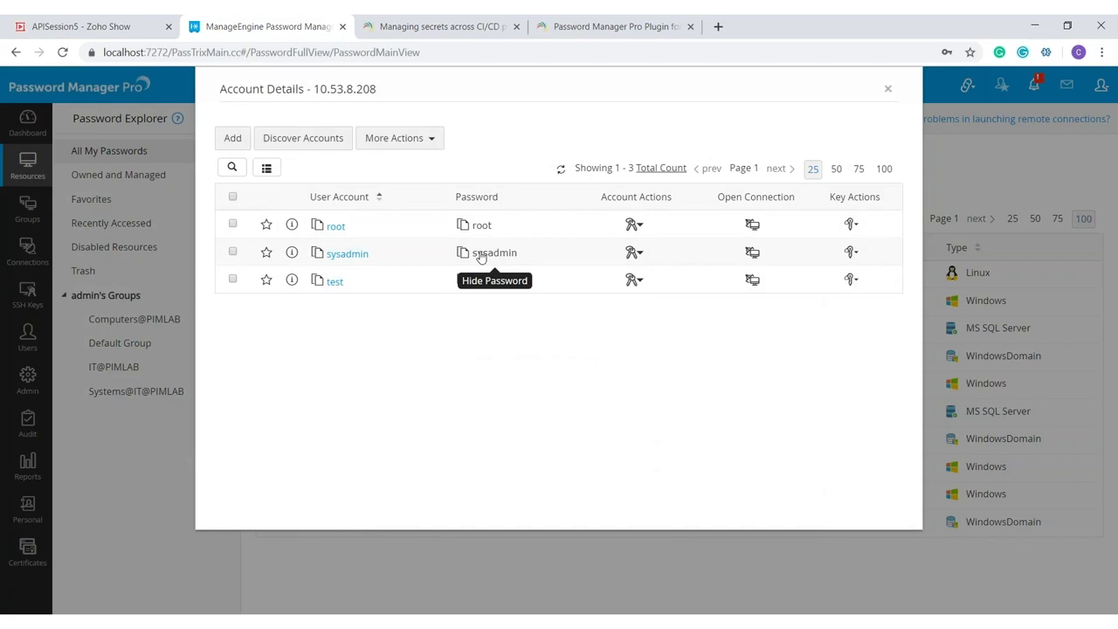
left_click(887, 88)
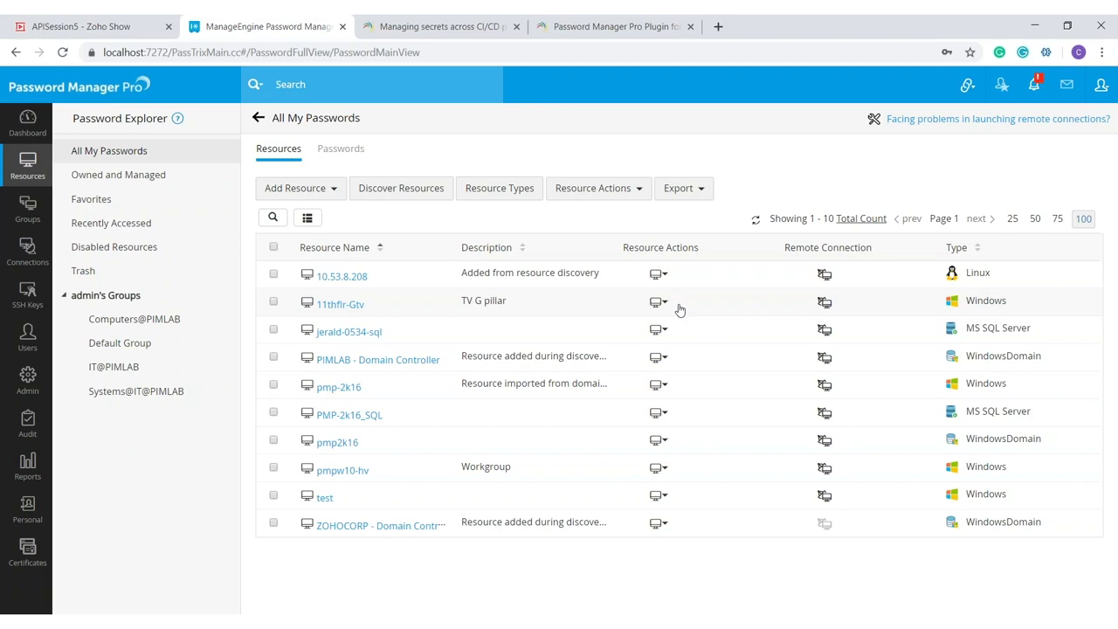
Open the Add API User form from Users > Add User.
left_click(27, 339)
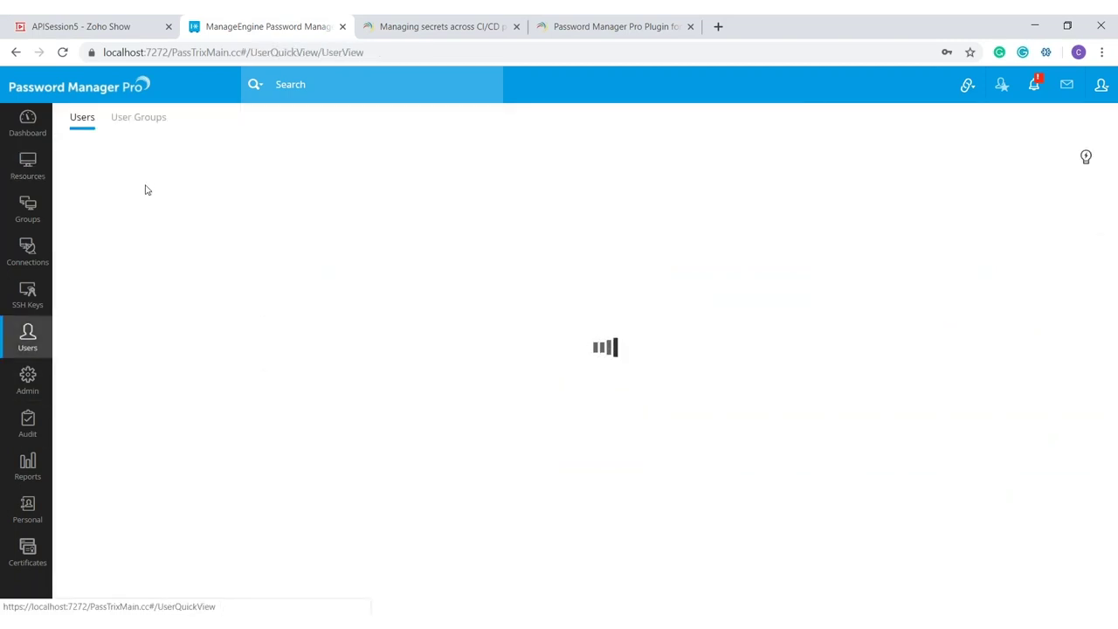
left_click(122, 162)
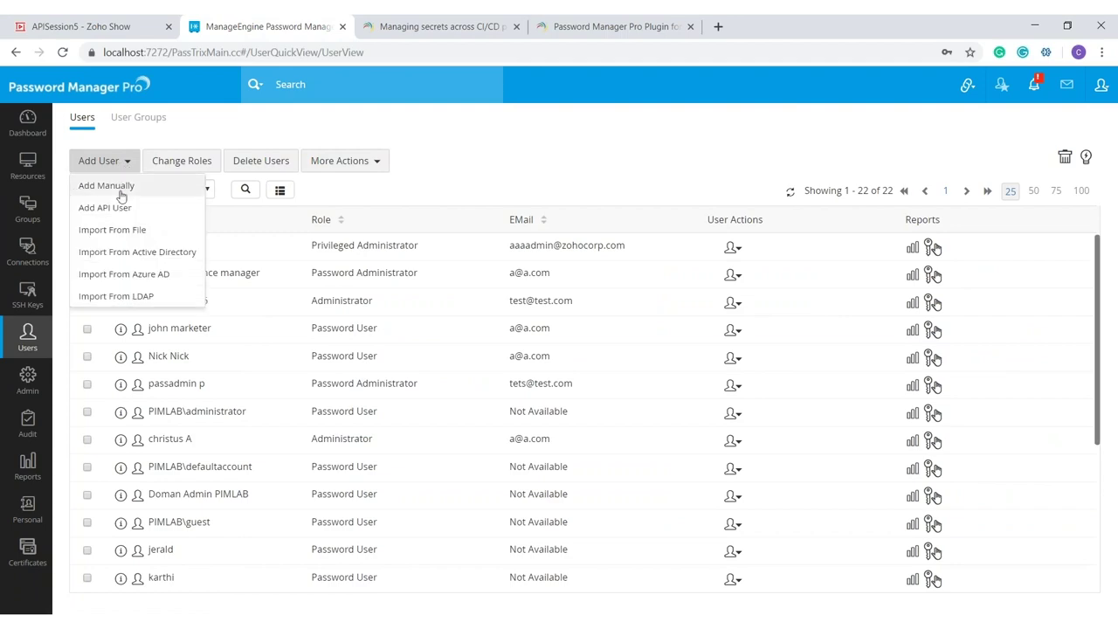
left_click(114, 207)
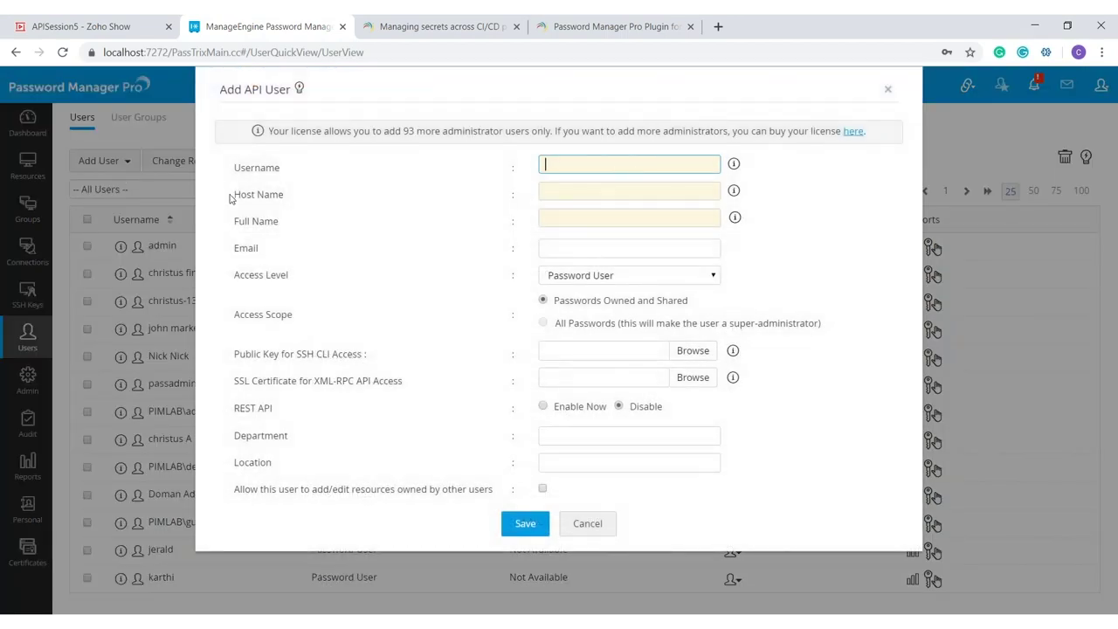
left_click_drag(231, 194, 285, 224)
left_click_drag(232, 248, 277, 248)
left_click(276, 248)
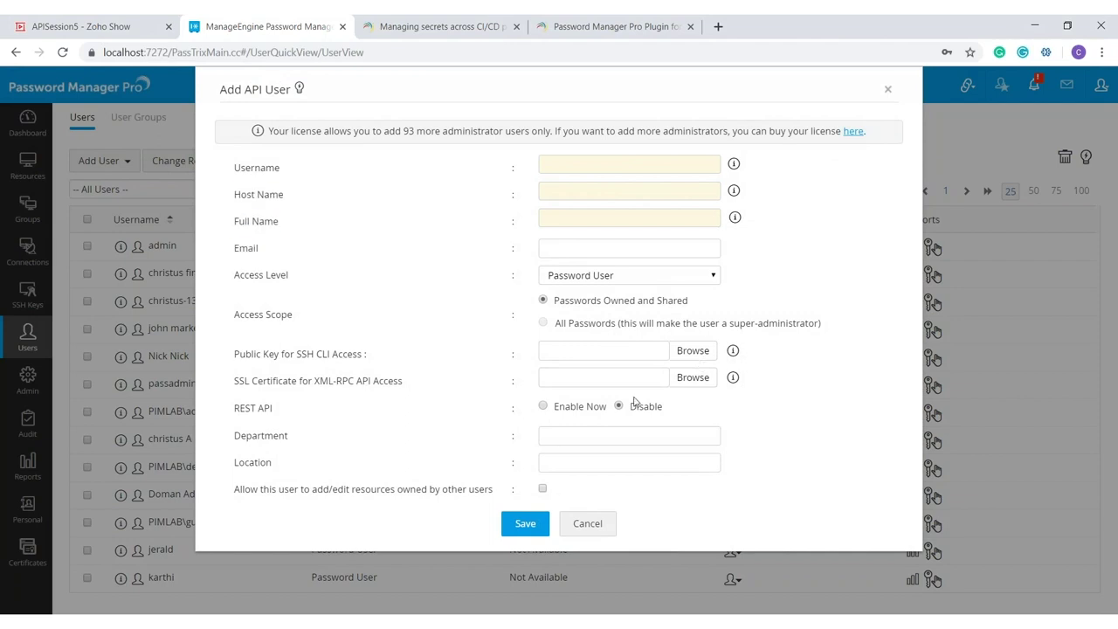
Set REST API to Enable Now, generate an AUTH token and copy it to the clipboard.
left_click(556, 410)
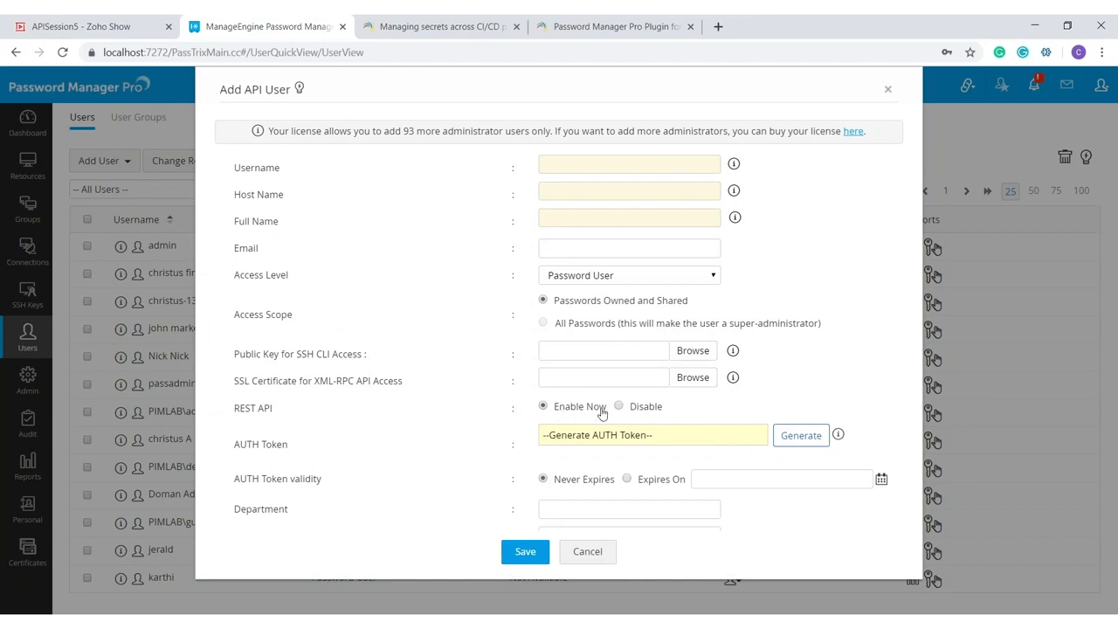
left_click(797, 435)
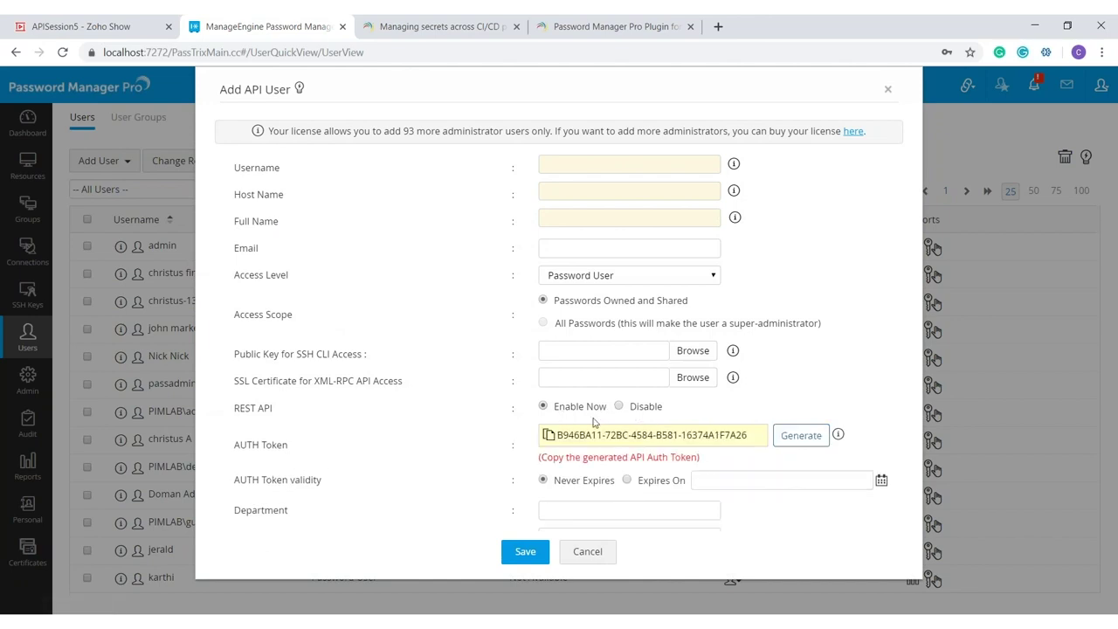
left_click_drag(230, 195, 280, 201)
left_click(278, 201)
left_click(548, 435)
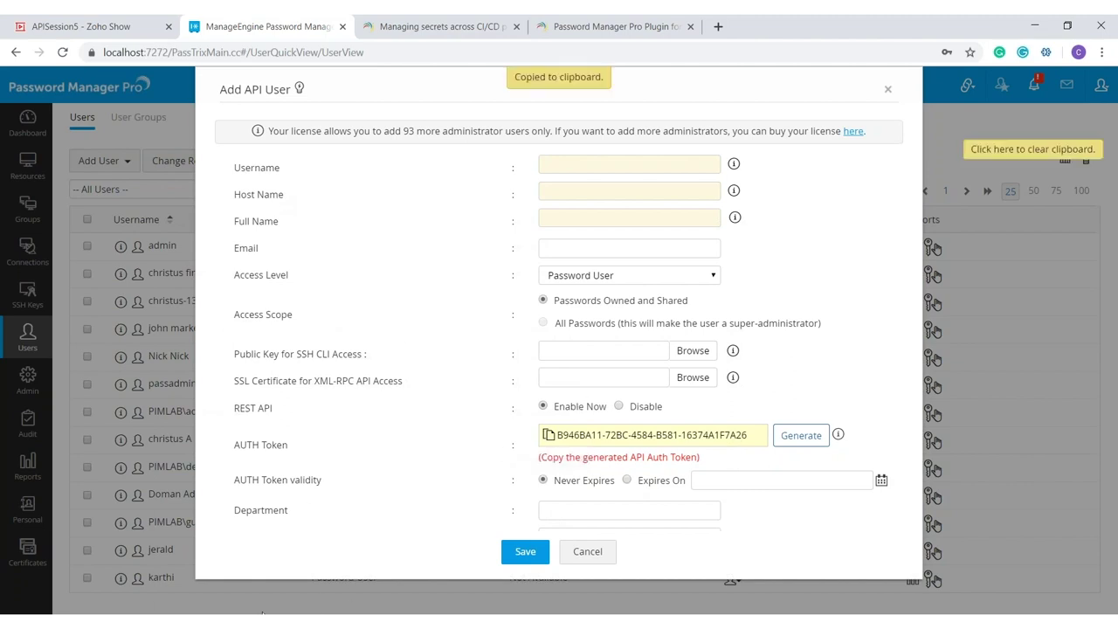
left_click(262, 614)
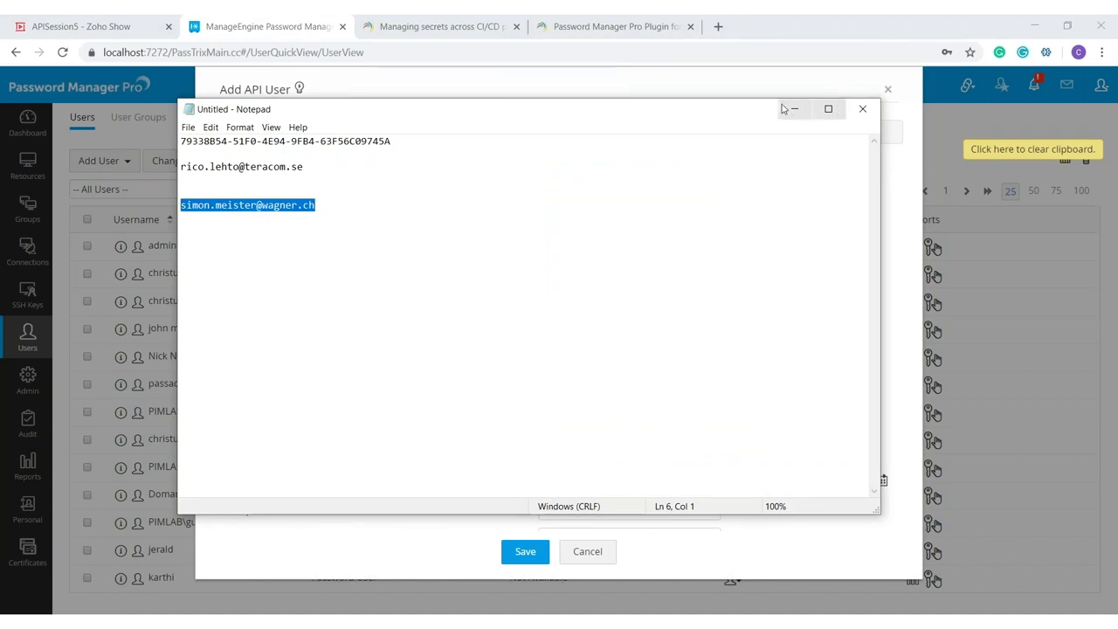
Minimize the old Notepad window and launch a fresh Notepad via system search.
left_click(783, 108)
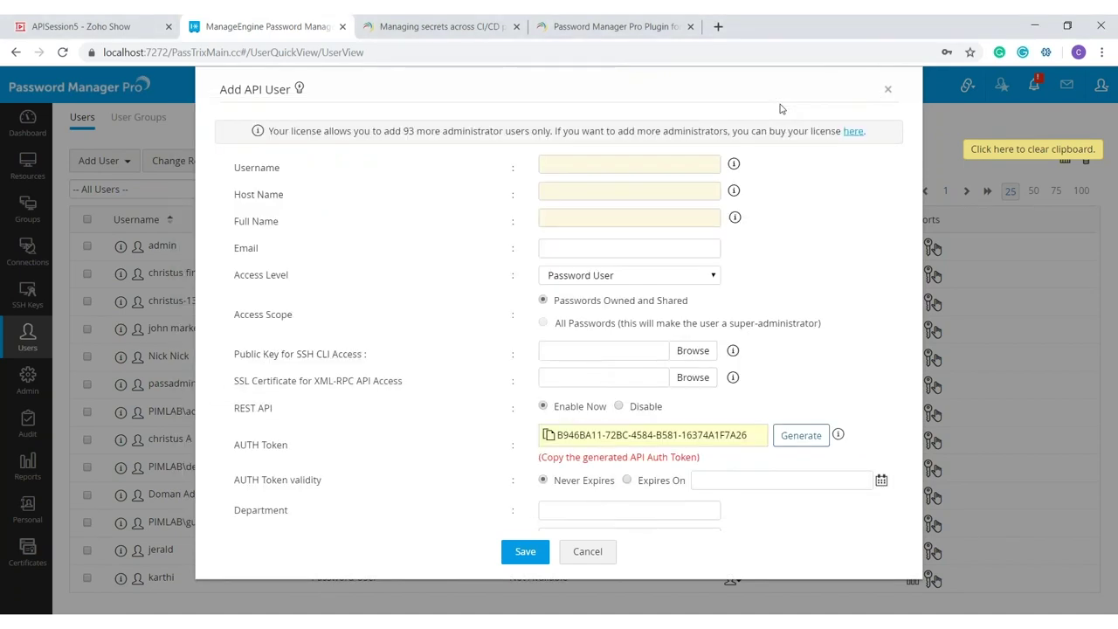
key("super")
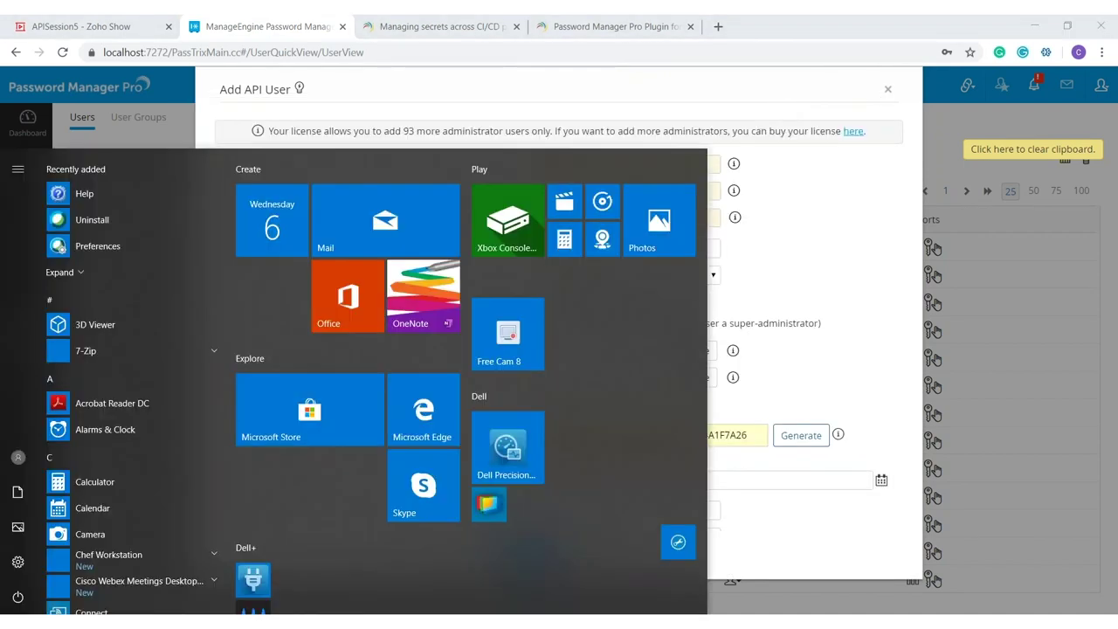
type("notepad")
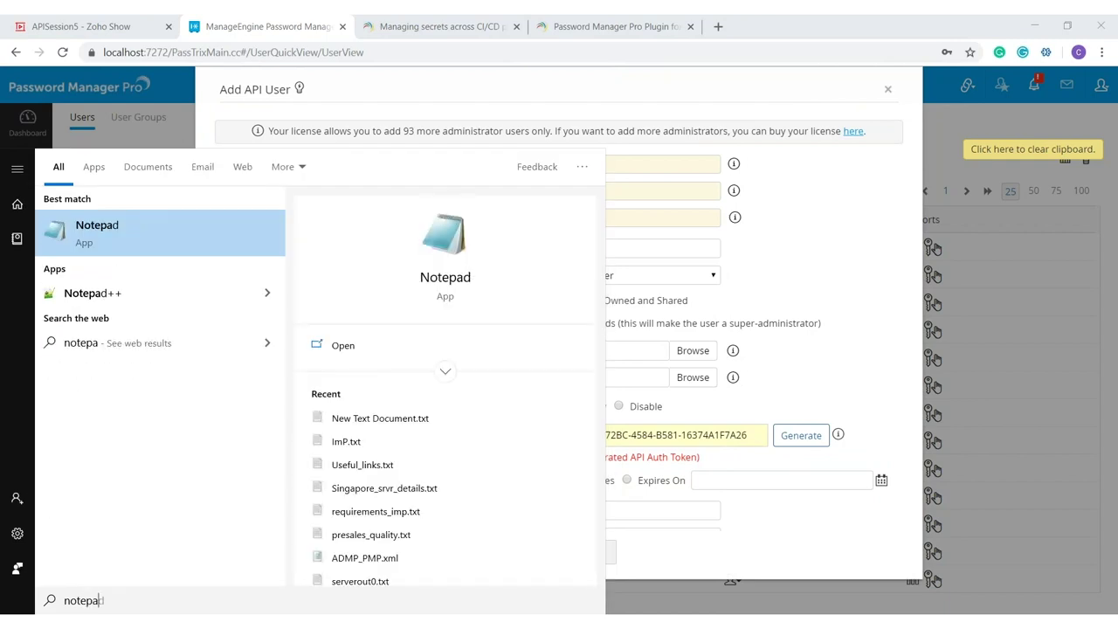
key("Return")
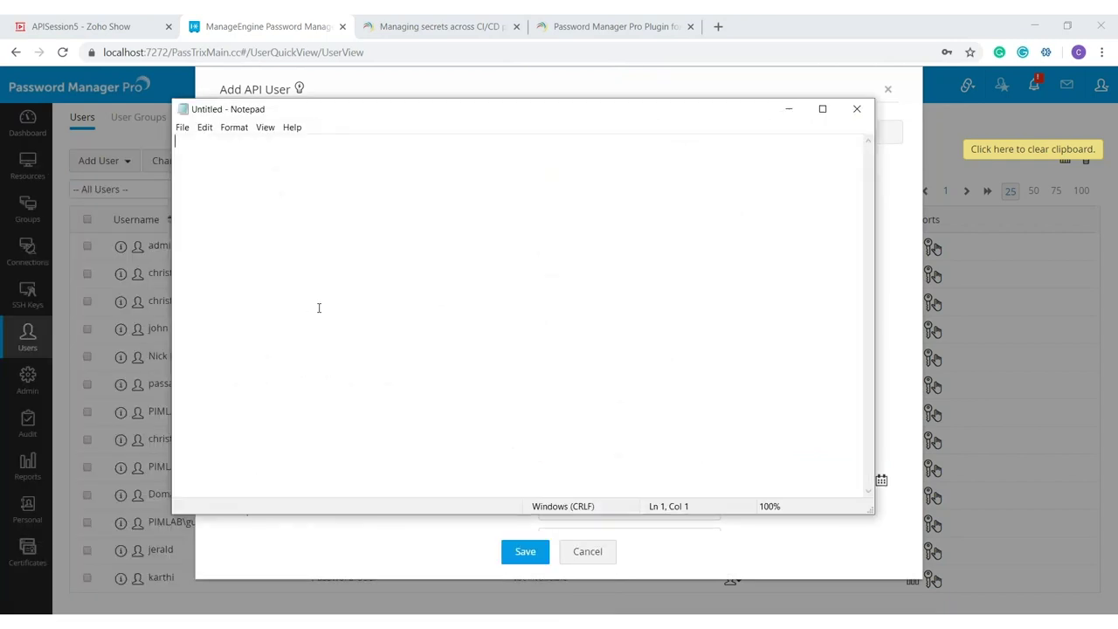
Paste the AUTH token into the untitled note, then cancel the unsaved Add API User form.
right_click(317, 307)
left_click(354, 363)
left_click(788, 108)
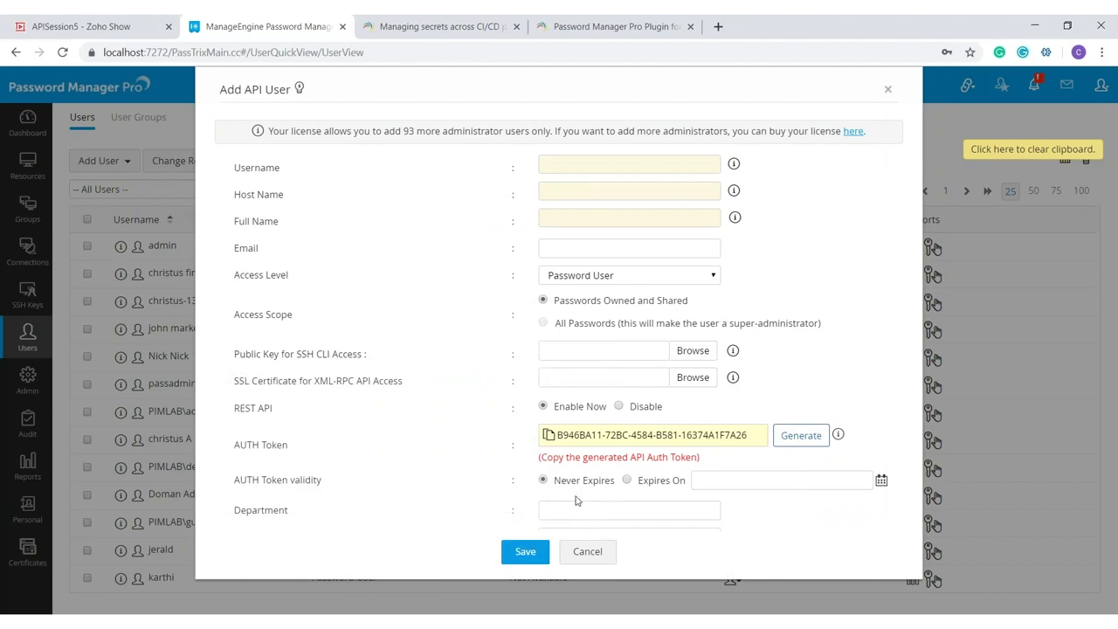
left_click(601, 553)
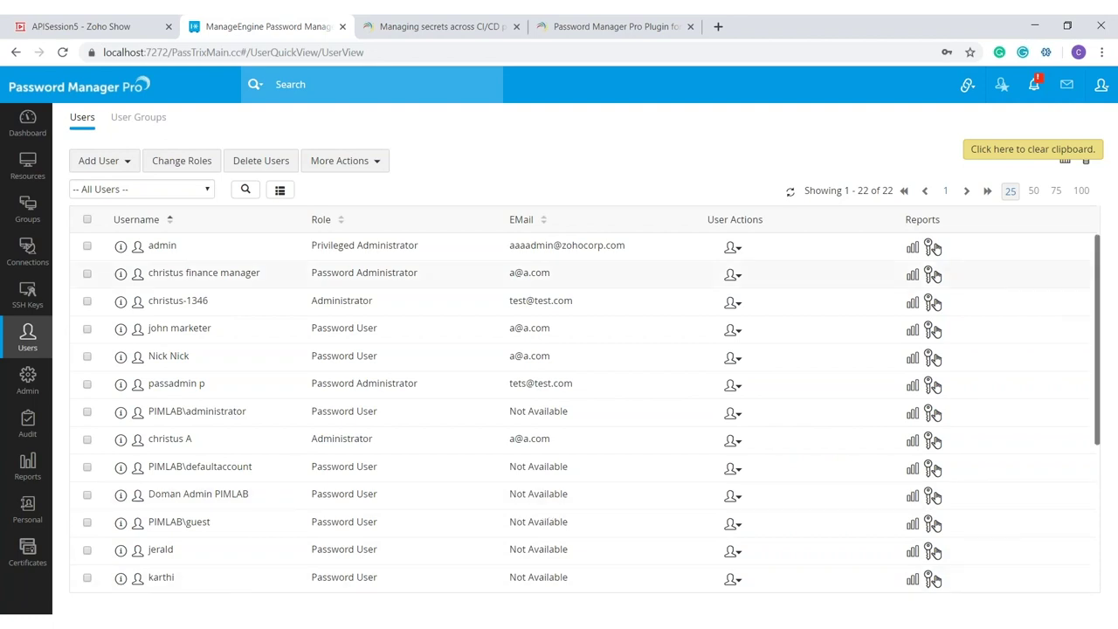
Open the RESTful API documentation from the Jenkins plugin help page and browse its API list.
left_click(618, 24)
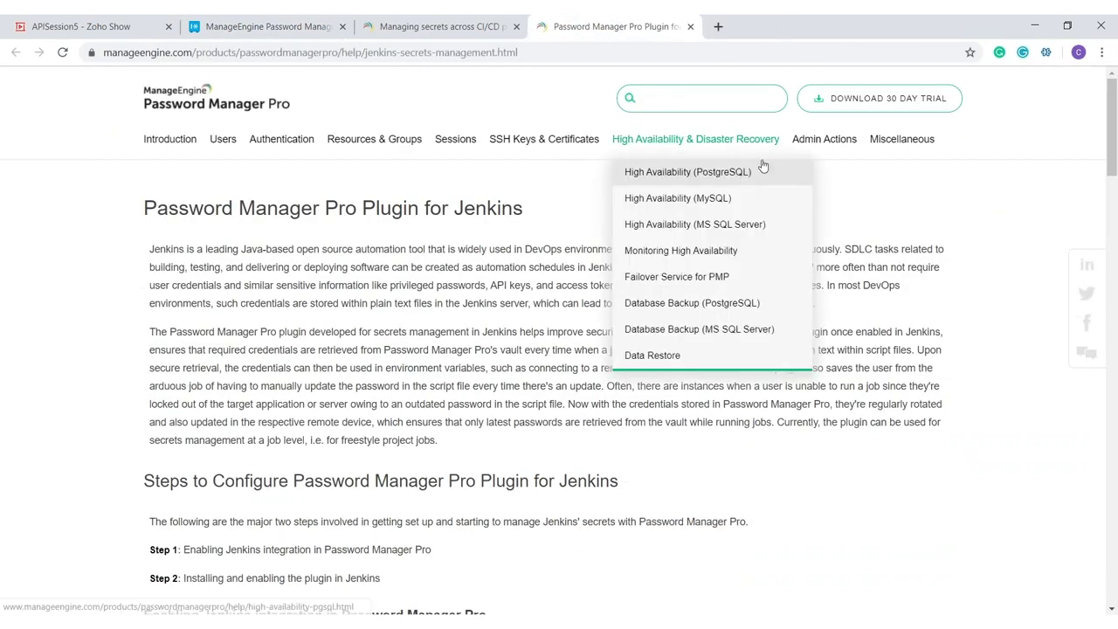
mouse_move(901, 141)
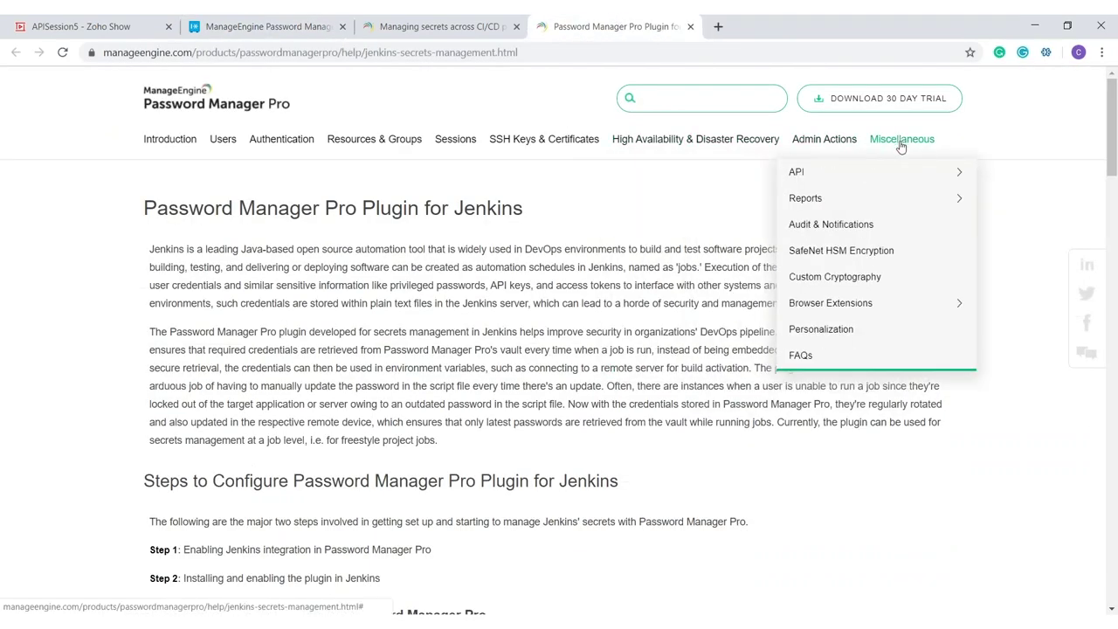
mouse_move(899, 172)
left_click(1007, 226)
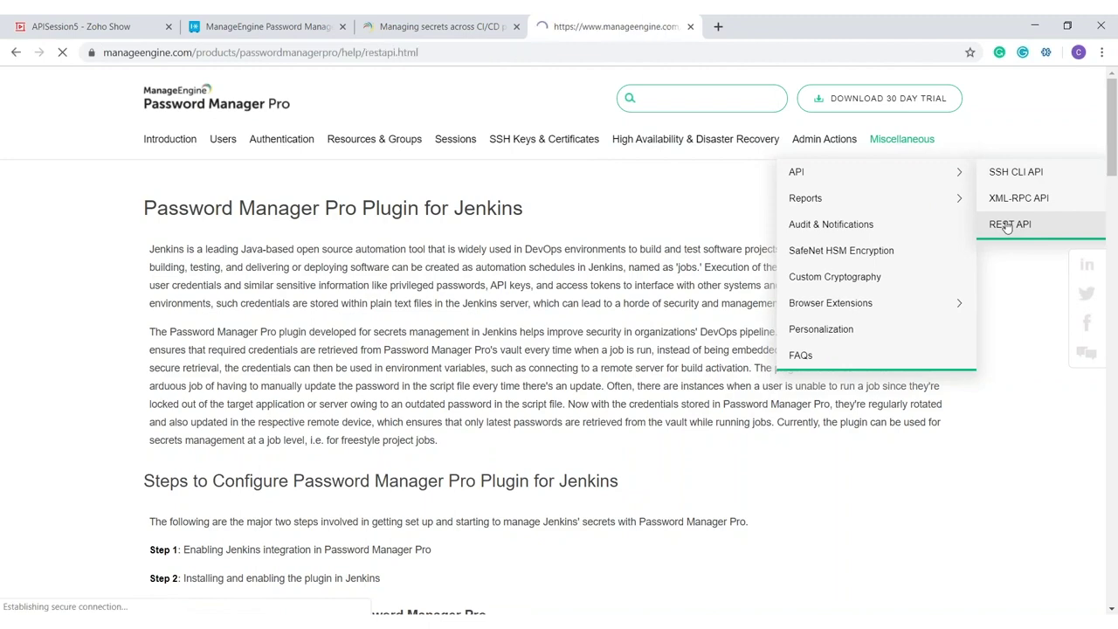
scroll(497, 289, "down", 11)
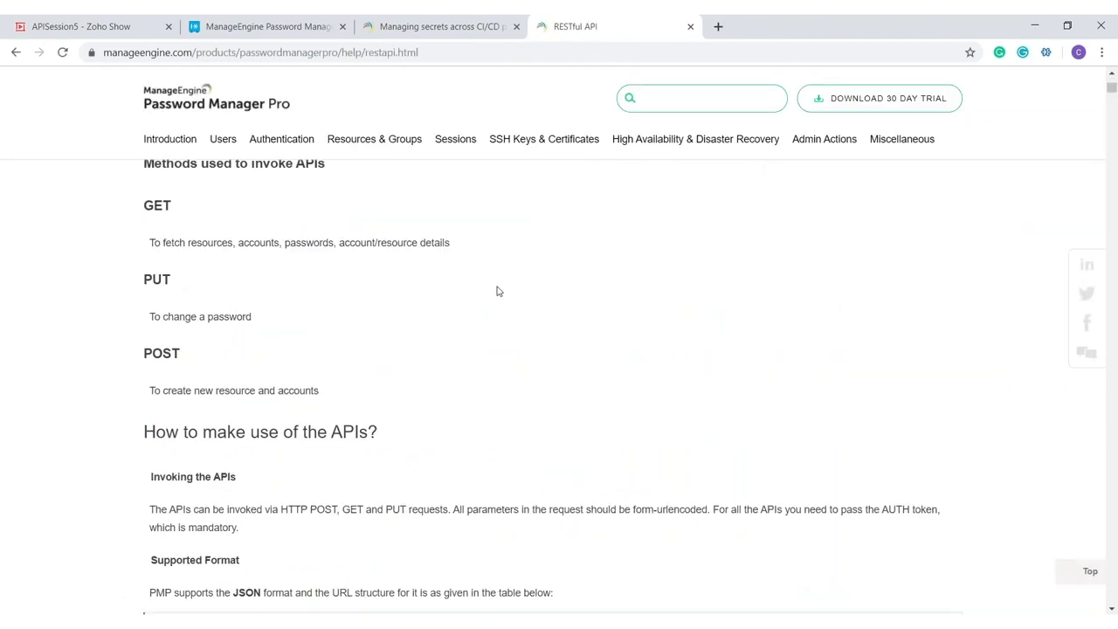
scroll(498, 291, "up", 2)
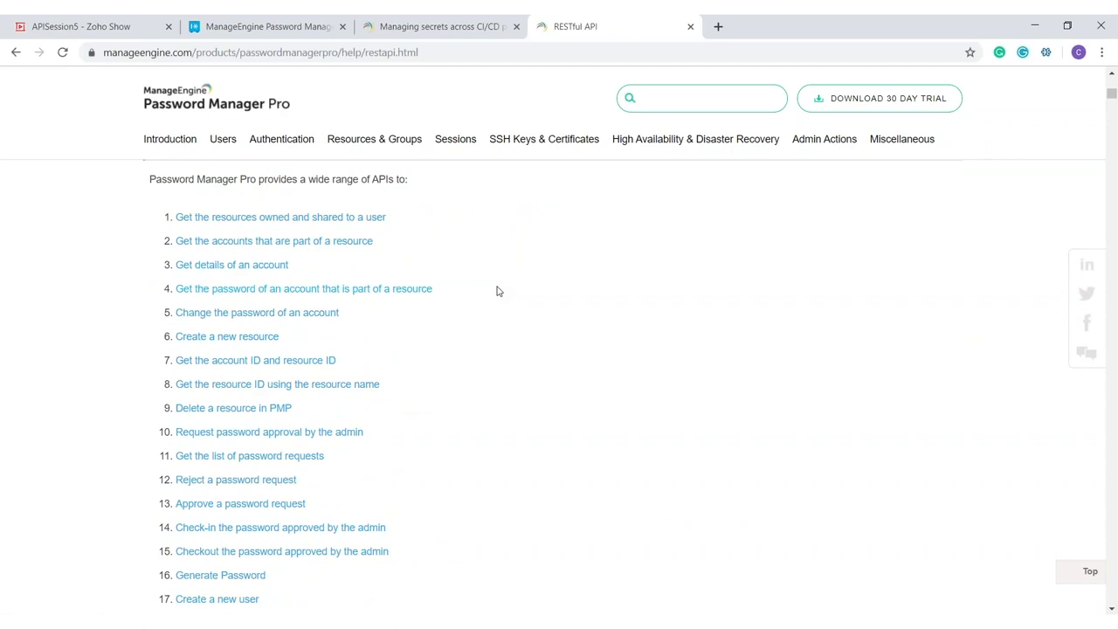
scroll(497, 291, "down", 3)
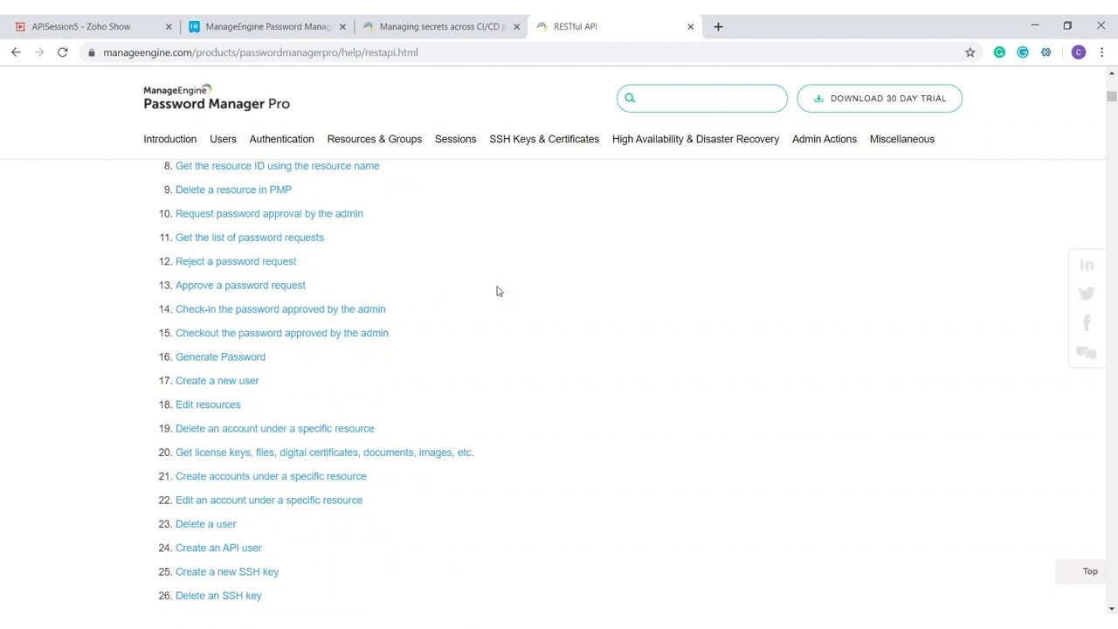
scroll(497, 291, "up", 2)
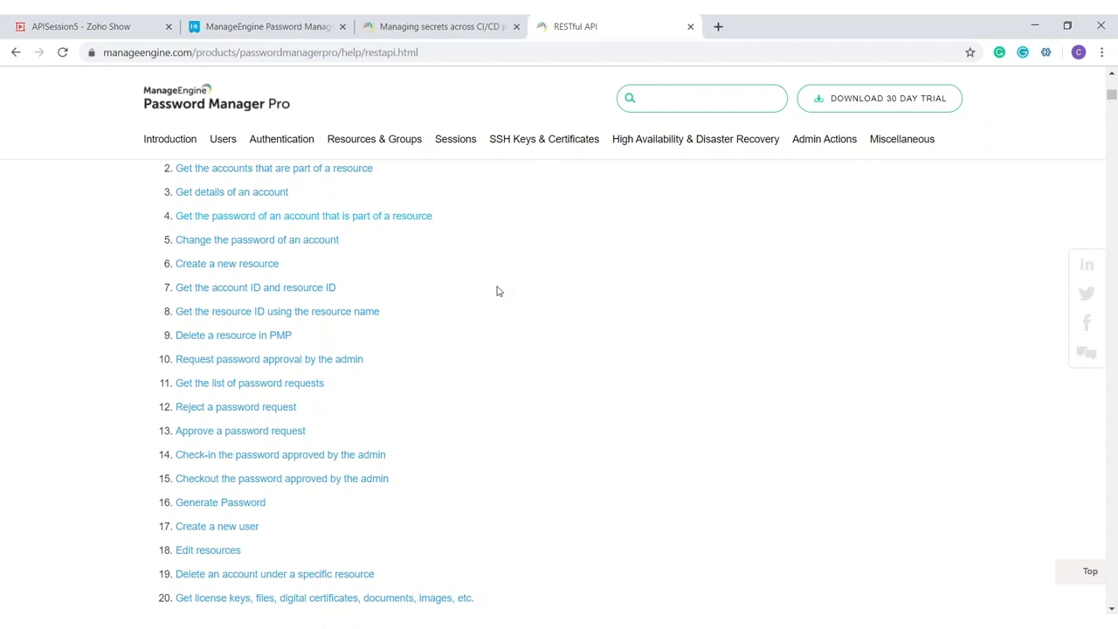
scroll(497, 290, "up", 2)
scroll(497, 291, "down", 1)
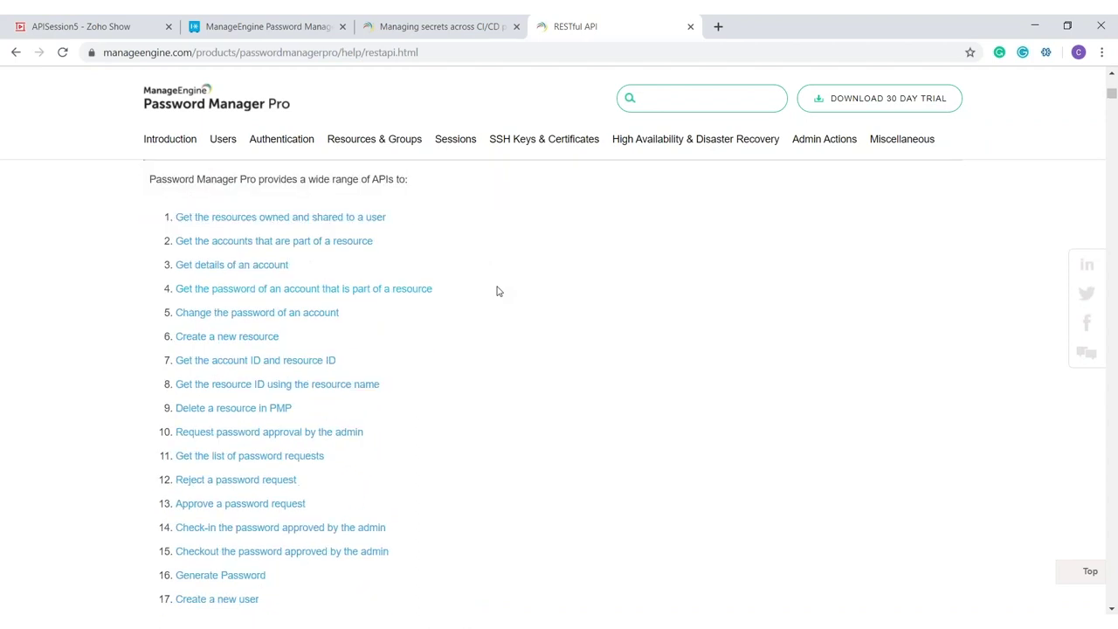
scroll(497, 291, "down", 8)
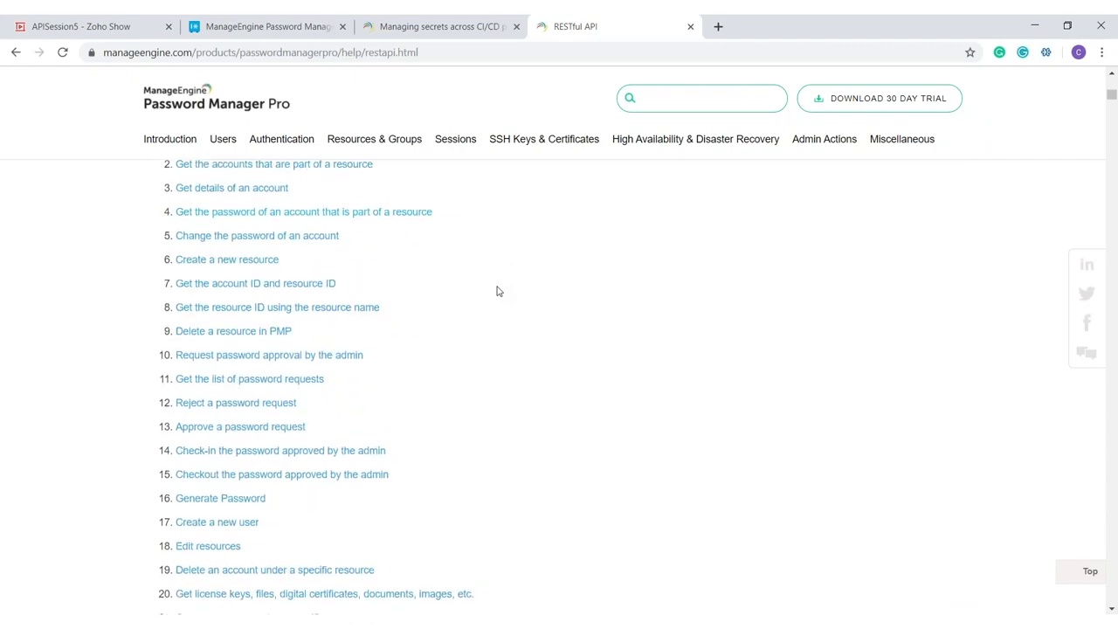
scroll(495, 295, "down", 4)
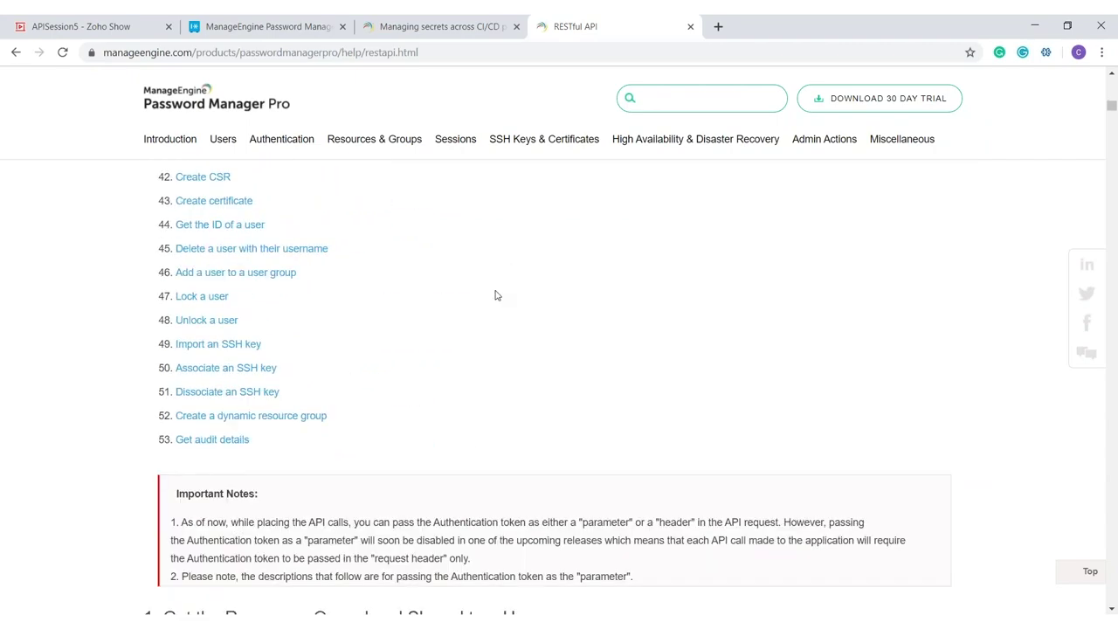
scroll(494, 294, "up", 11)
scroll(493, 297, "down", 5)
scroll(494, 304, "down", 5)
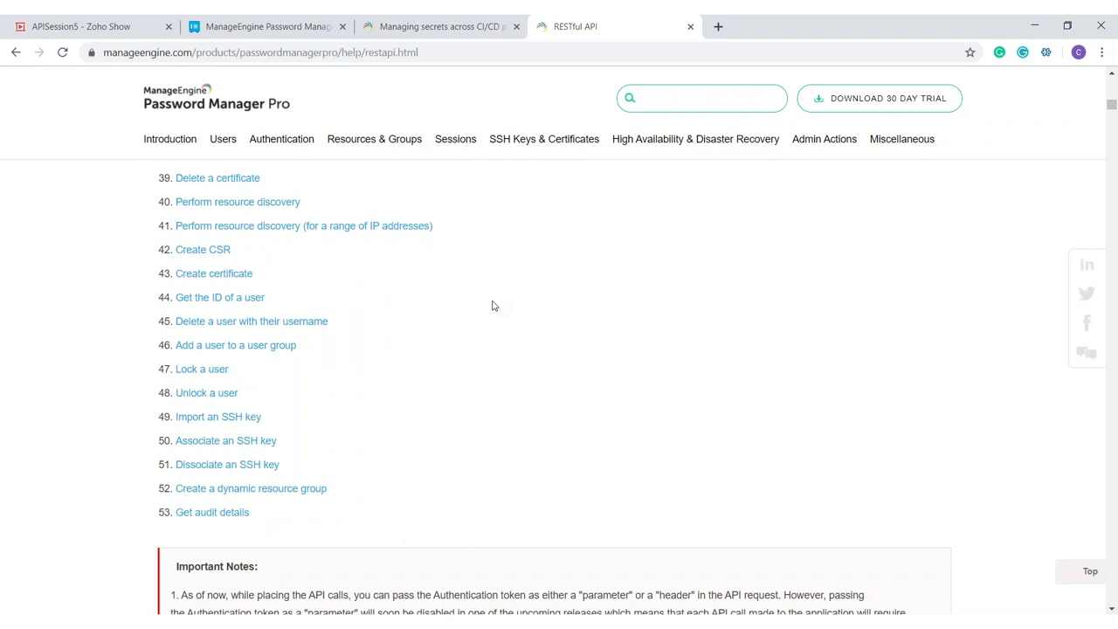
scroll(492, 306, "up", 6)
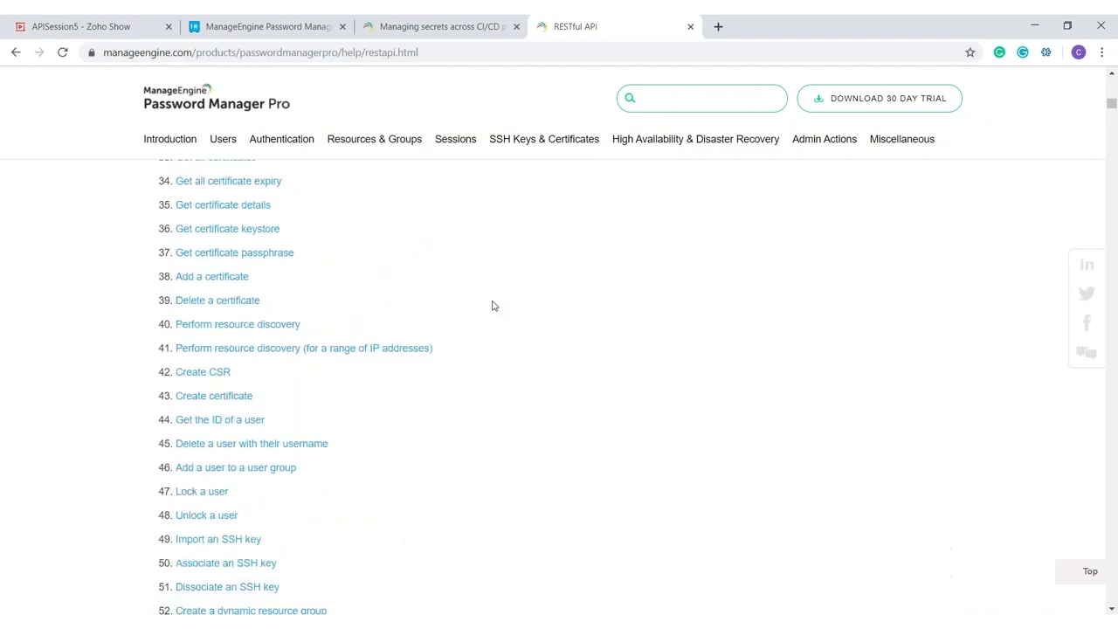
scroll(491, 306, "up", 9)
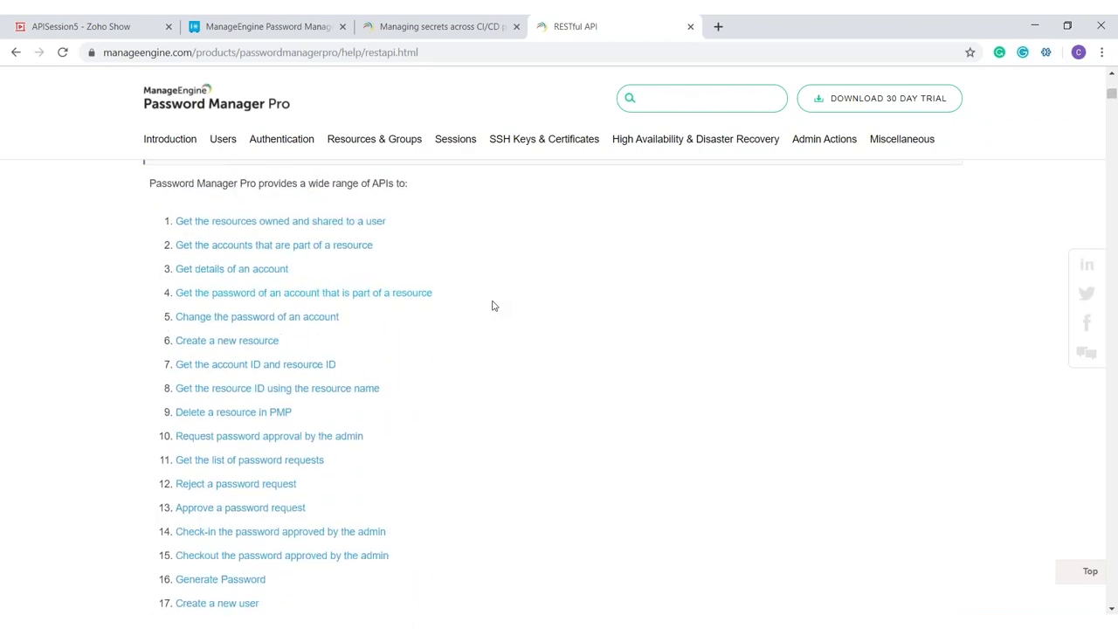
scroll(472, 305, "down", 4)
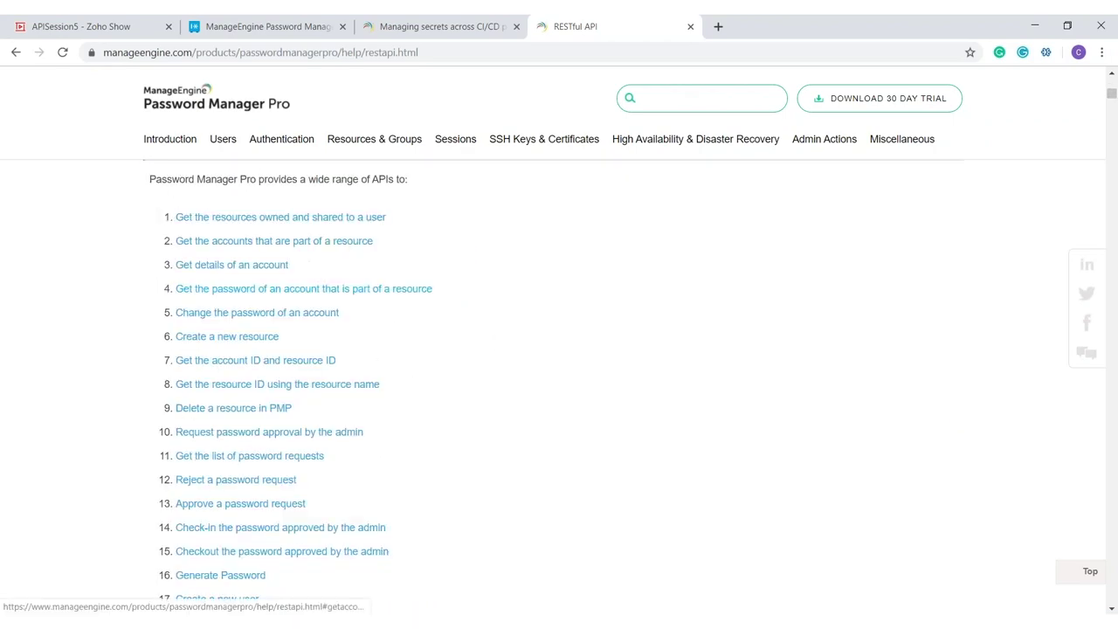
scroll(262, 306, "down", 1)
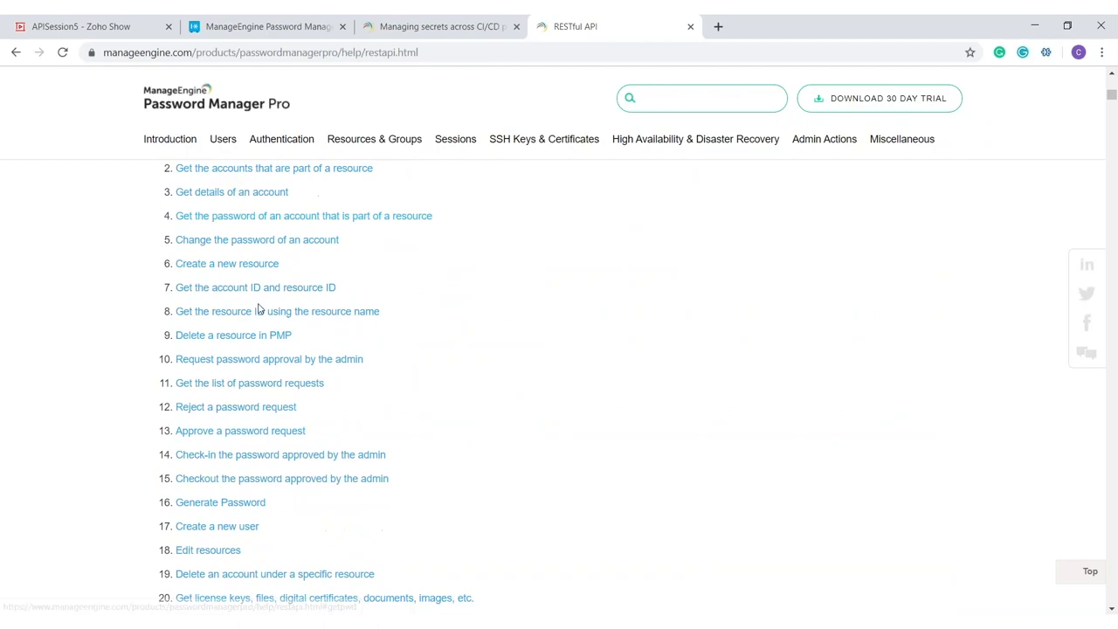
Jump to 'Create a new resource' and highlight the INPUT_DATA sample from the RESOURCEURL line.
left_click(227, 263)
scroll(503, 347, "down", 5)
scroll(504, 348, "up", 1)
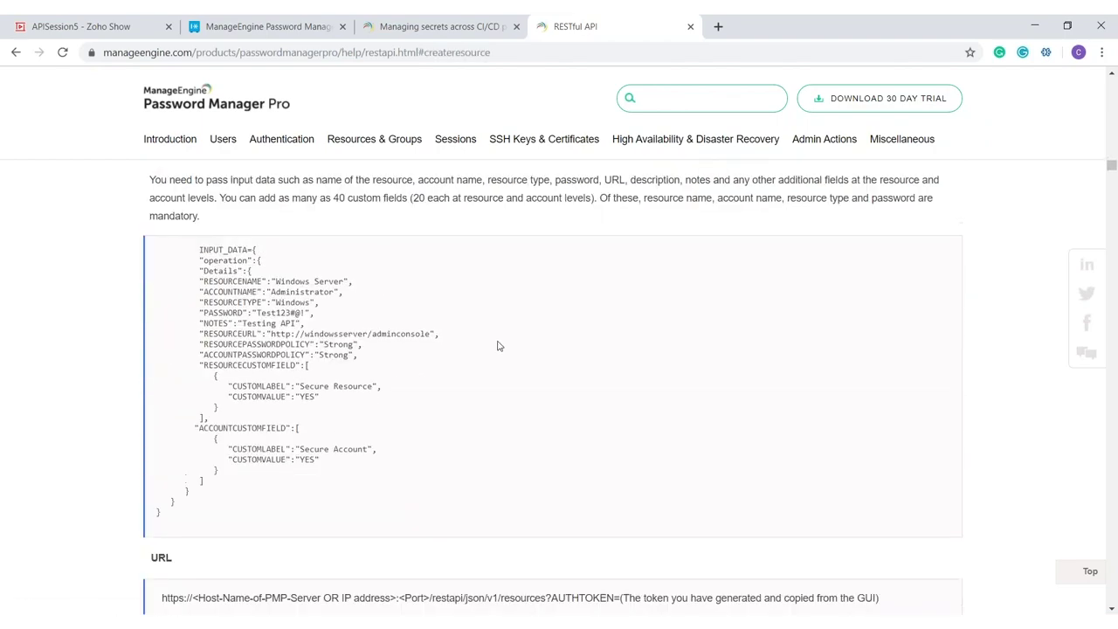
left_click_drag(197, 249, 375, 405)
left_click(376, 405)
left_click_drag(359, 341, 381, 403)
left_click(382, 403)
left_click_drag(341, 336, 393, 422)
left_click(393, 422)
scroll(392, 422, "down", 4)
scroll(381, 370, "up", 3)
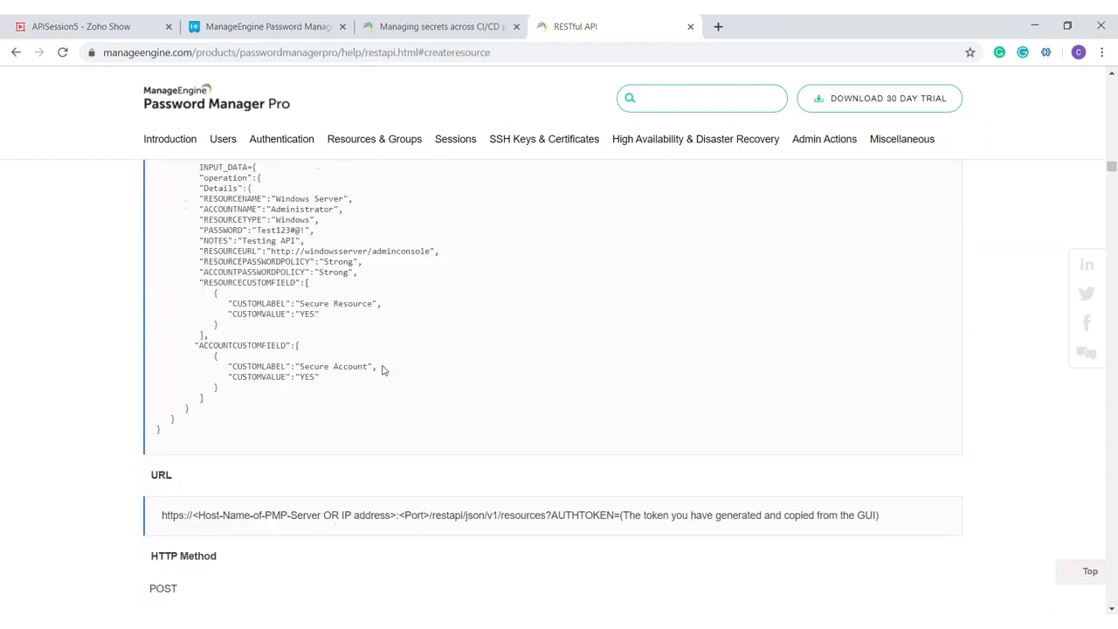
left_click(262, 20)
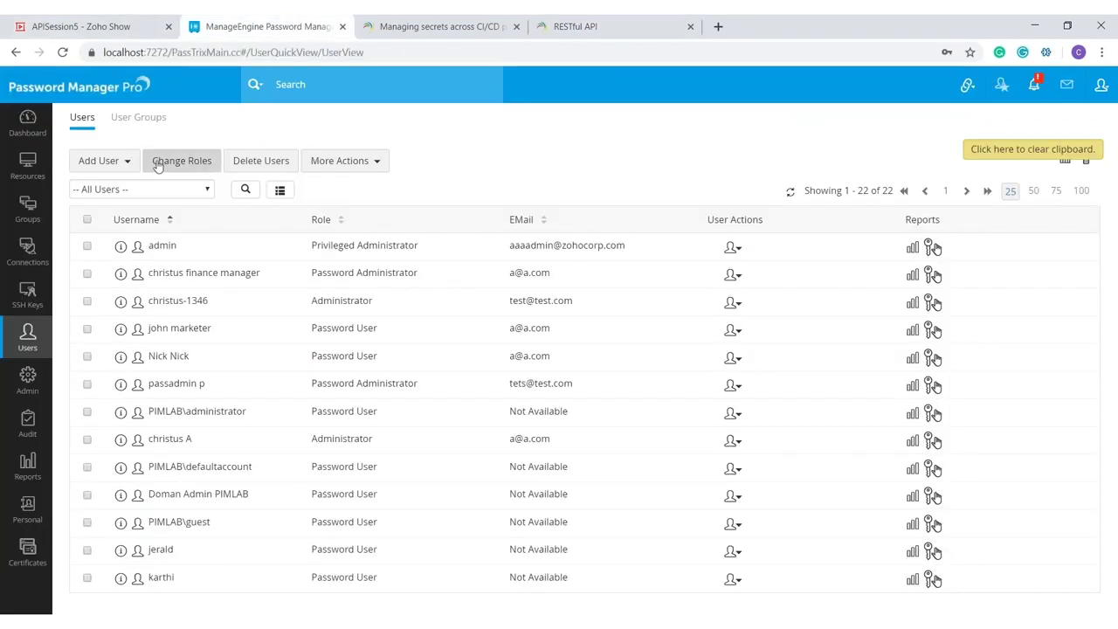
Show the Add User menu with its Add API User option, dismiss it, and return to the RESTful API tab.
left_click(79, 167)
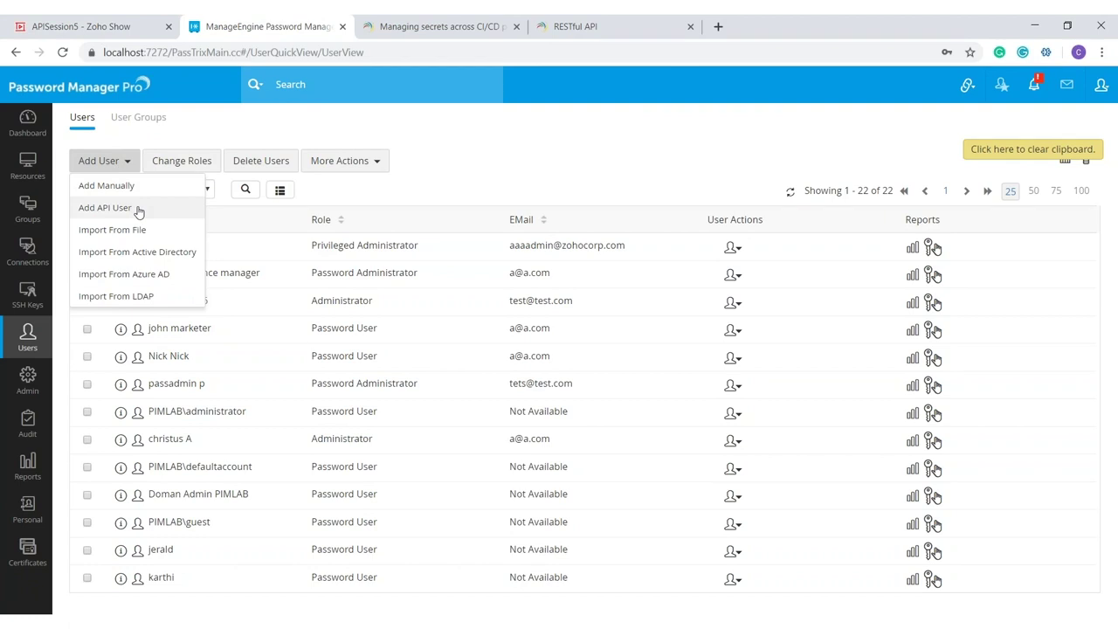
left_click(579, 161)
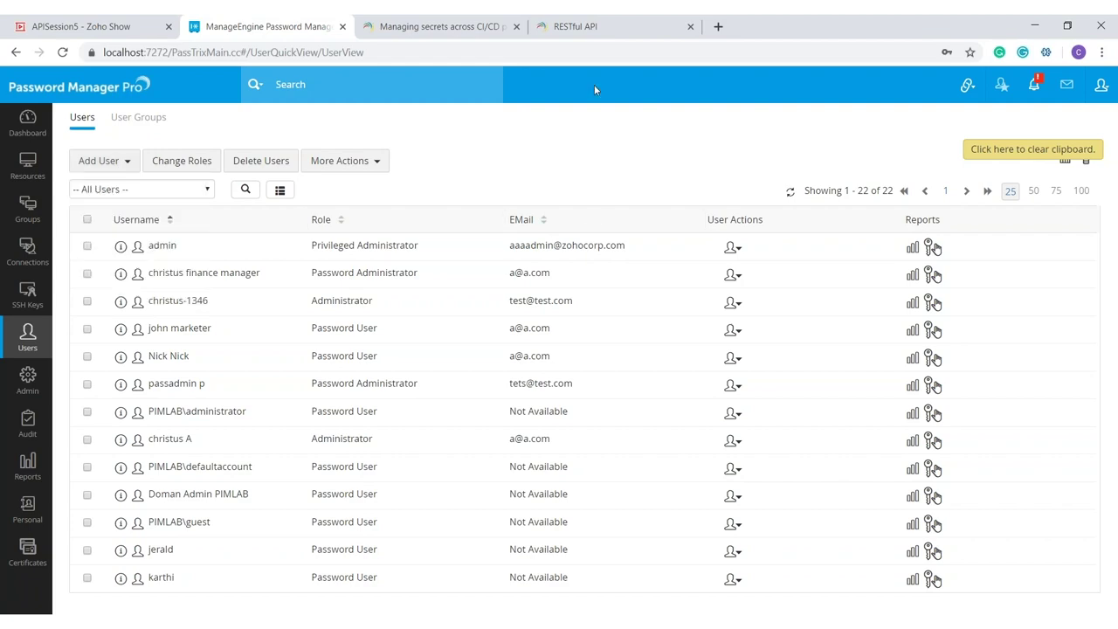
left_click(601, 26)
scroll(425, 320, "up", 2)
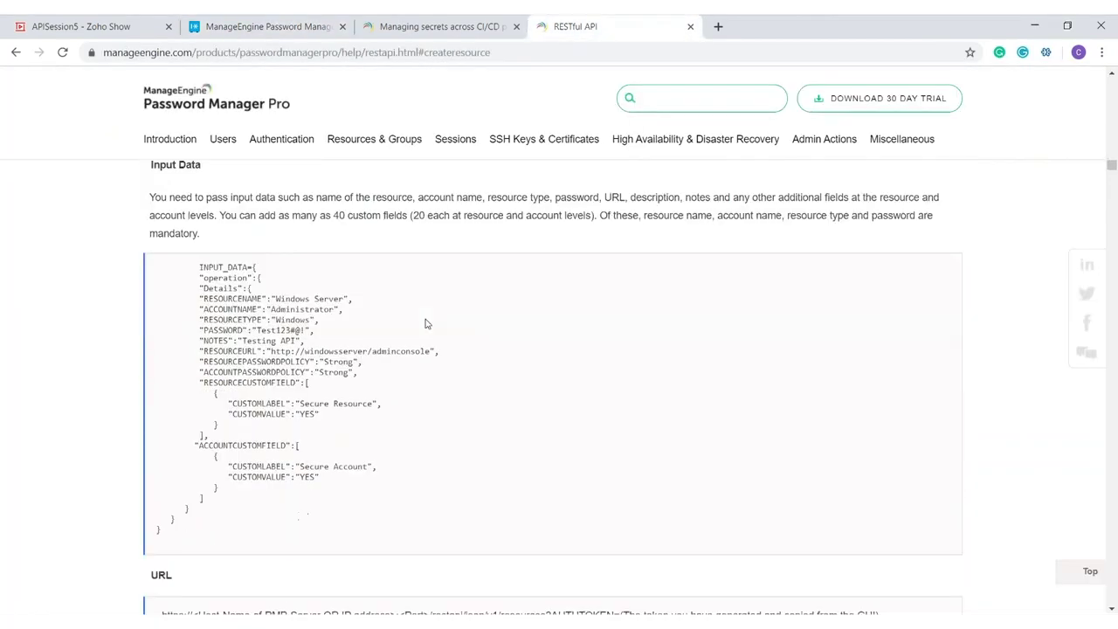
Highlight the sample resource and account name values in INPUT_DATA and scroll to Sample Request.
scroll(425, 320, "down", 1)
left_click_drag(279, 282, 286, 313)
left_click(297, 310)
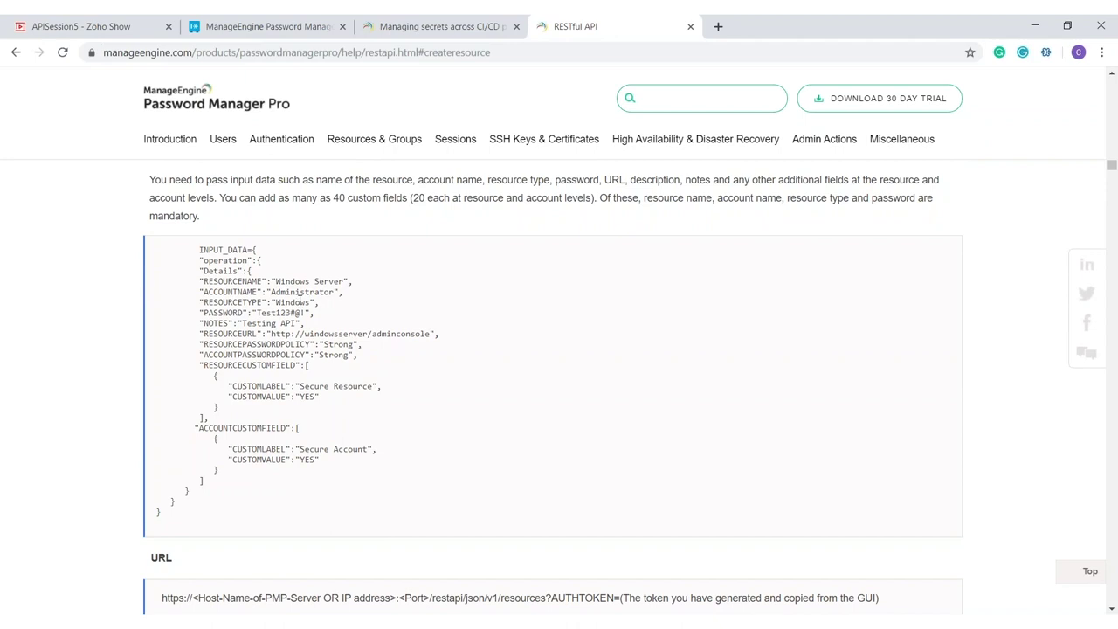
scroll(299, 299, "down", 2)
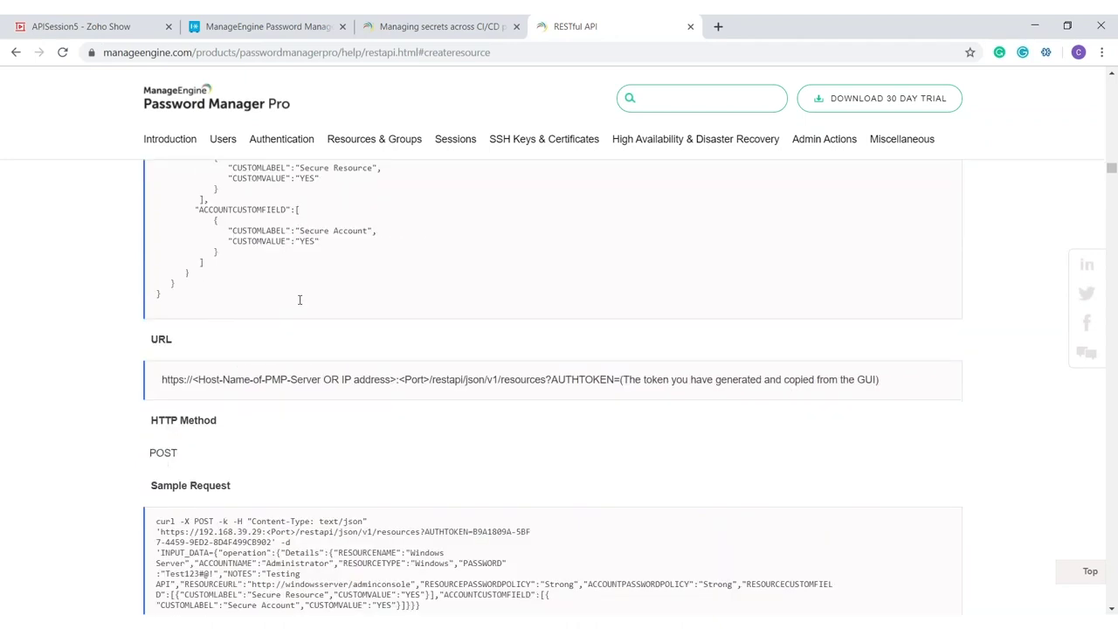
scroll(300, 300, "down", 1)
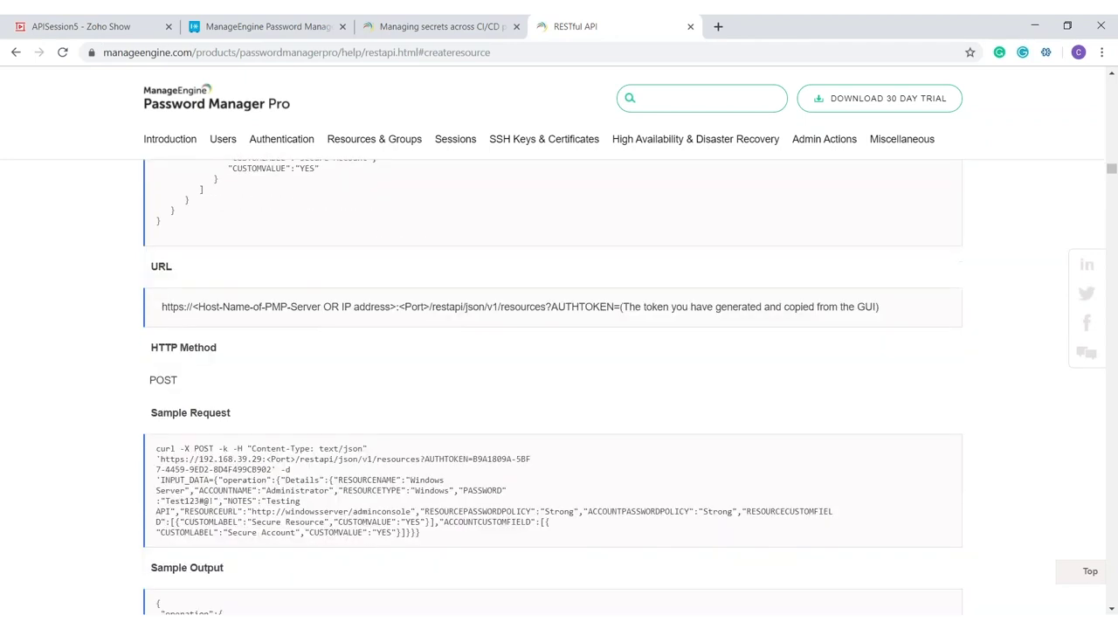
scroll(553, 349, "up", 3)
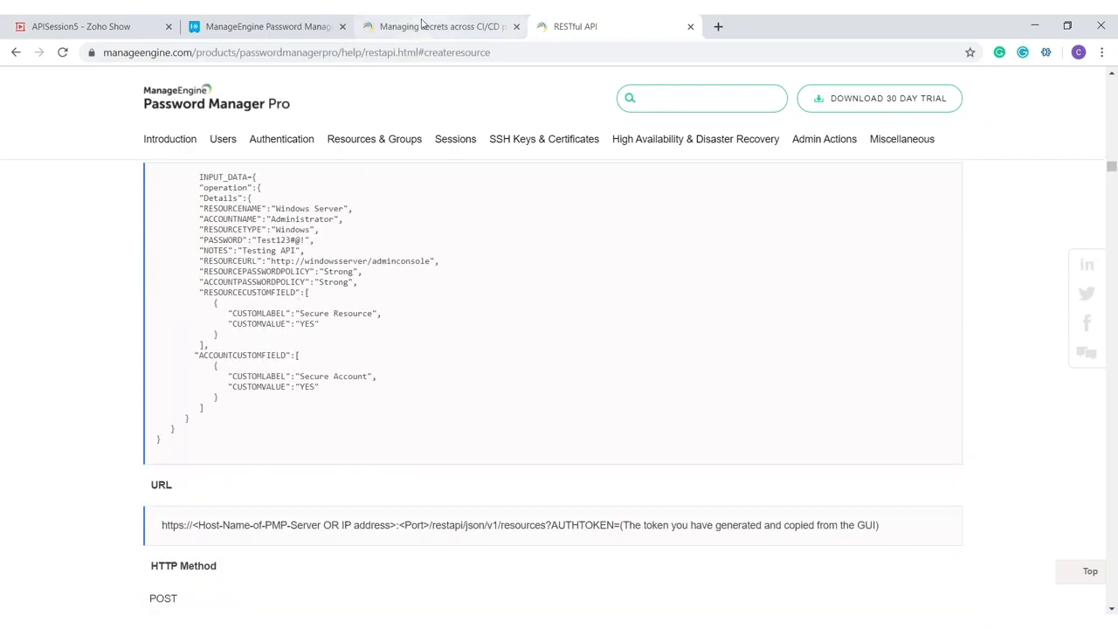
Play slide 5 of the APISession5 deck in Zoho Show full screen.
left_click(140, 19)
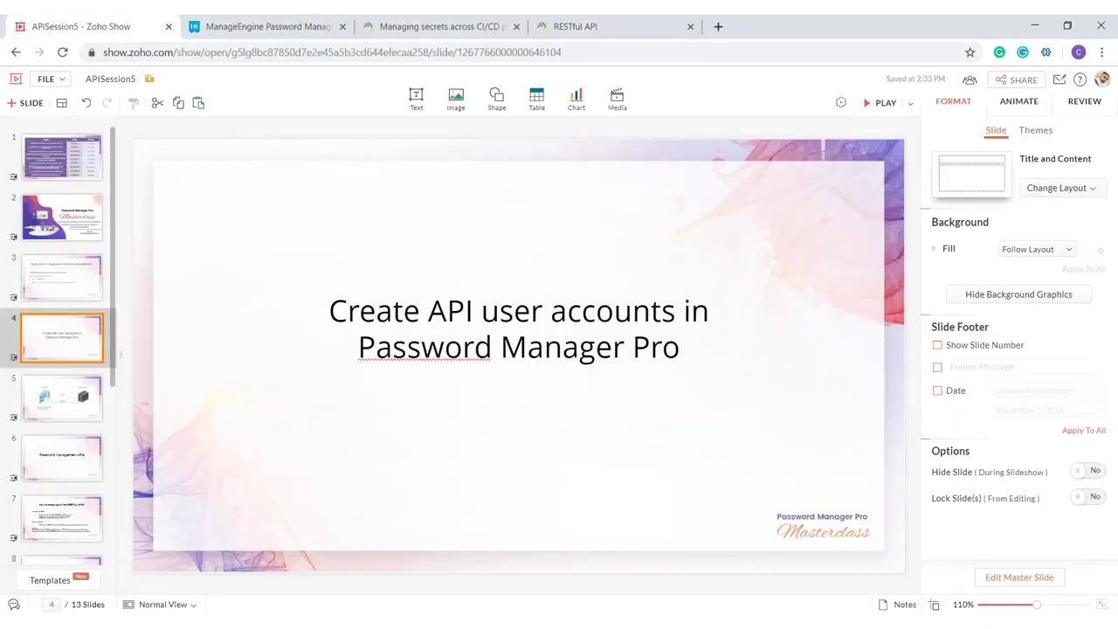
left_click(79, 388)
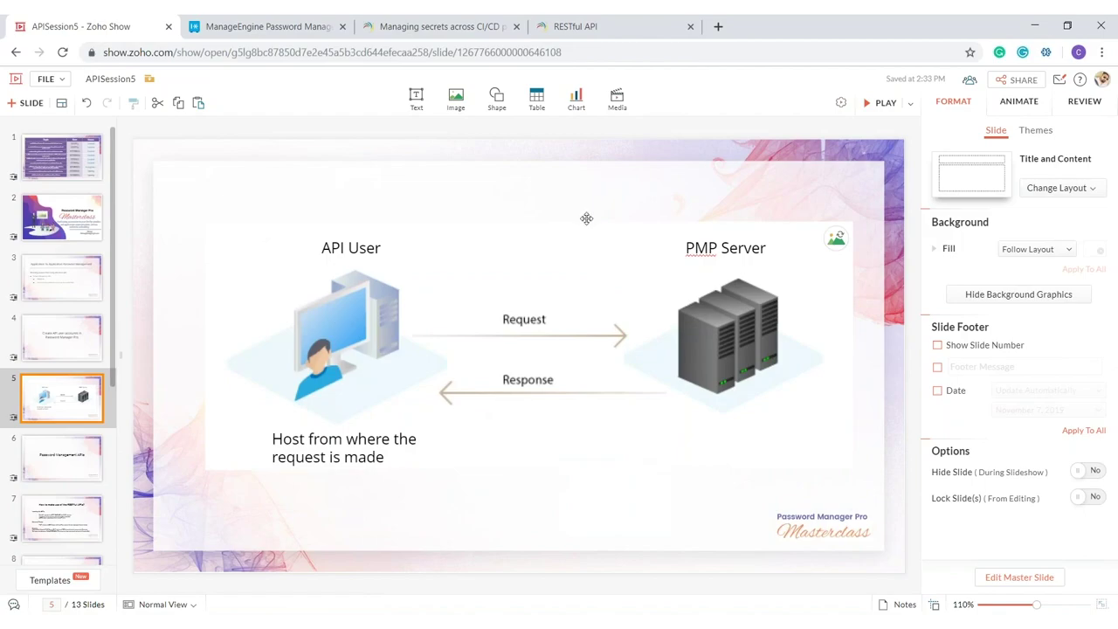
left_click(876, 104)
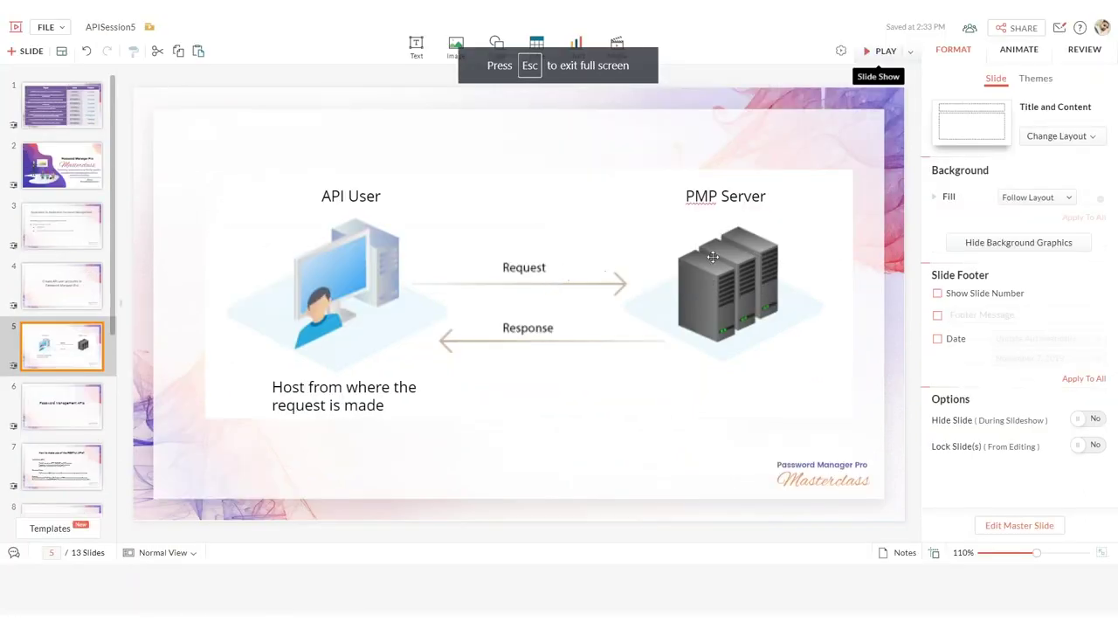
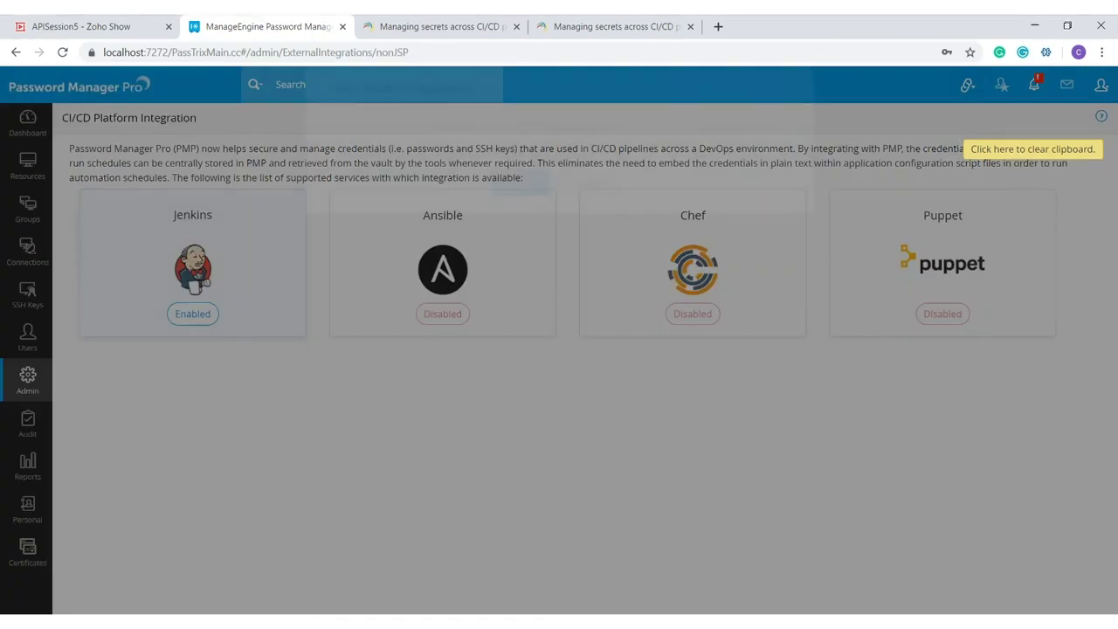
Generate a new AUTH token for the Jenkins integration and copy it to the clipboard.
left_click(718, 129)
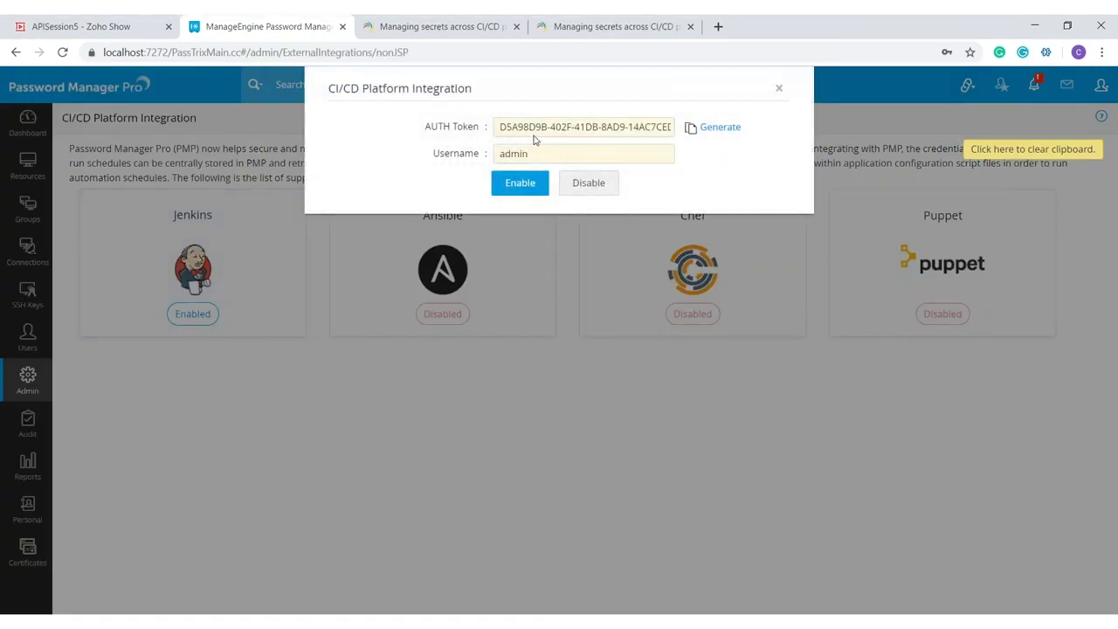
left_click_drag(536, 127, 567, 128)
left_click(690, 131)
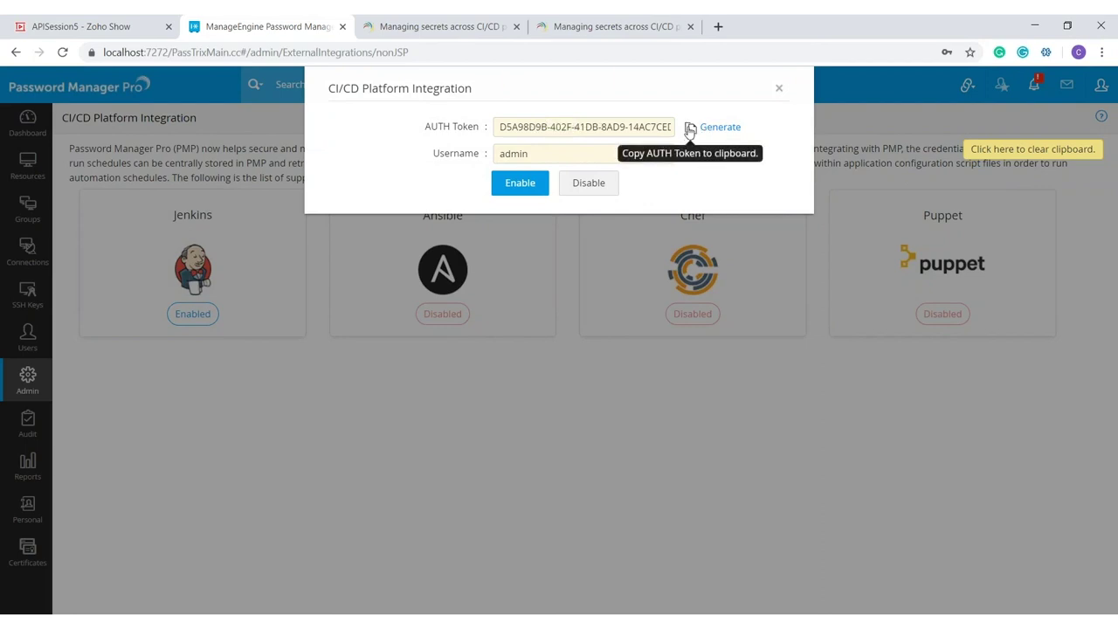
Select the admin username value, then close the CI/CD integration dialog.
double_click(565, 161)
key("Left")
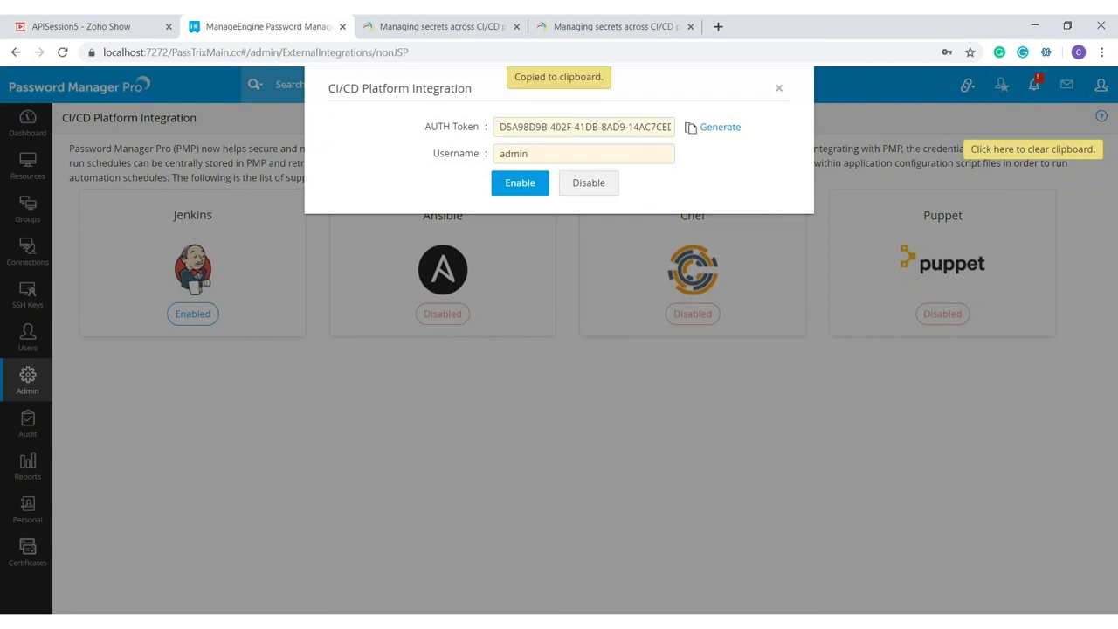
double_click(552, 149)
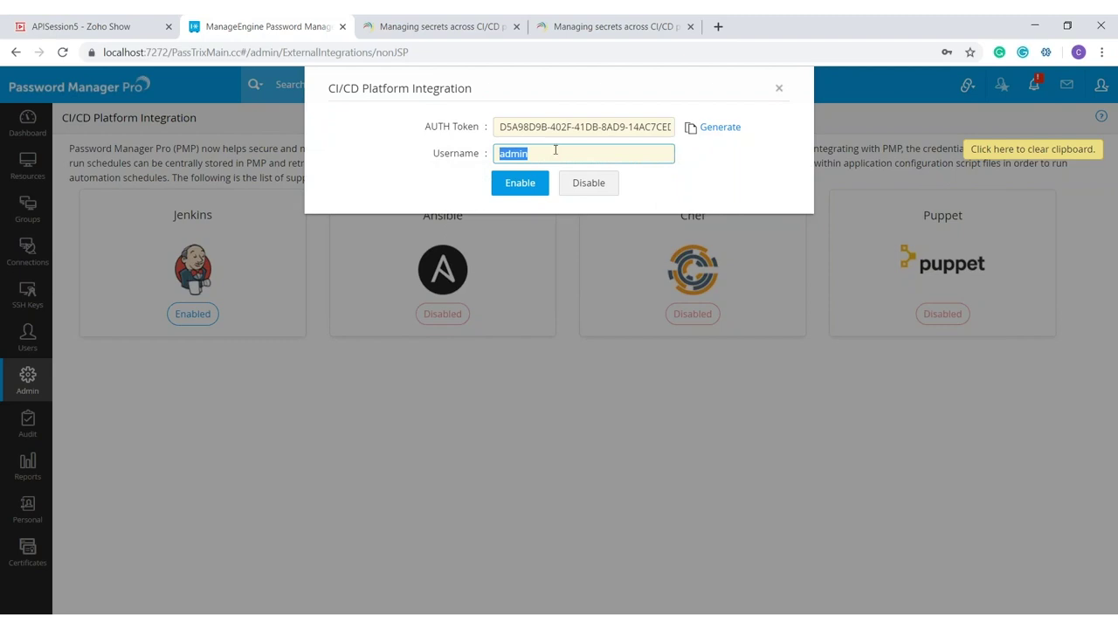
left_click(778, 89)
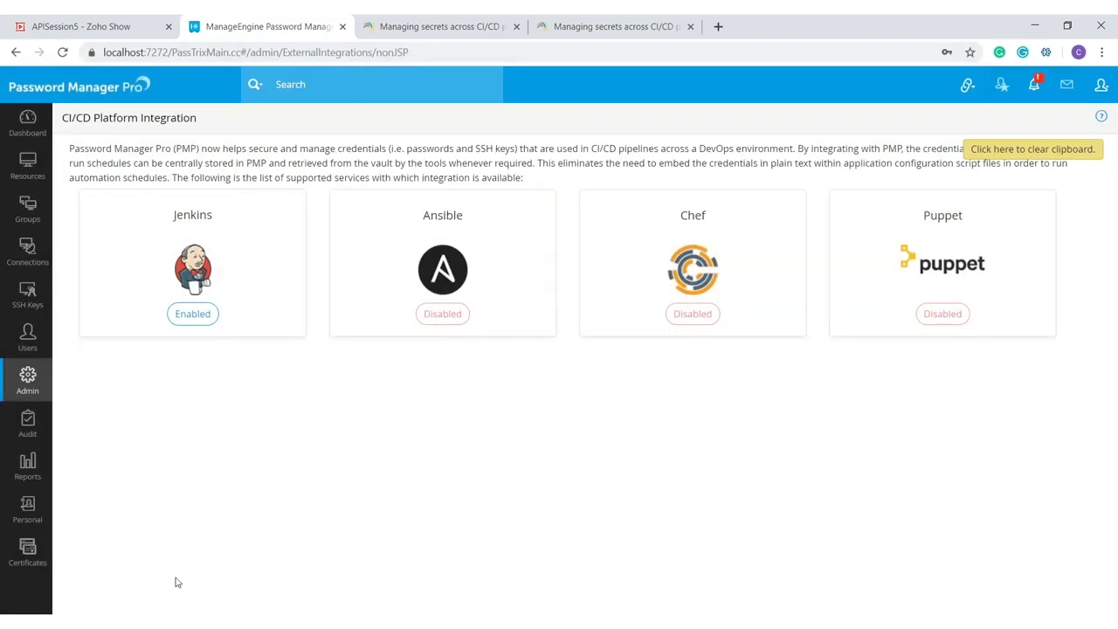
Sign in to Jenkins with the account's username and password.
mouse_move(156, 610)
left_click(121, 574)
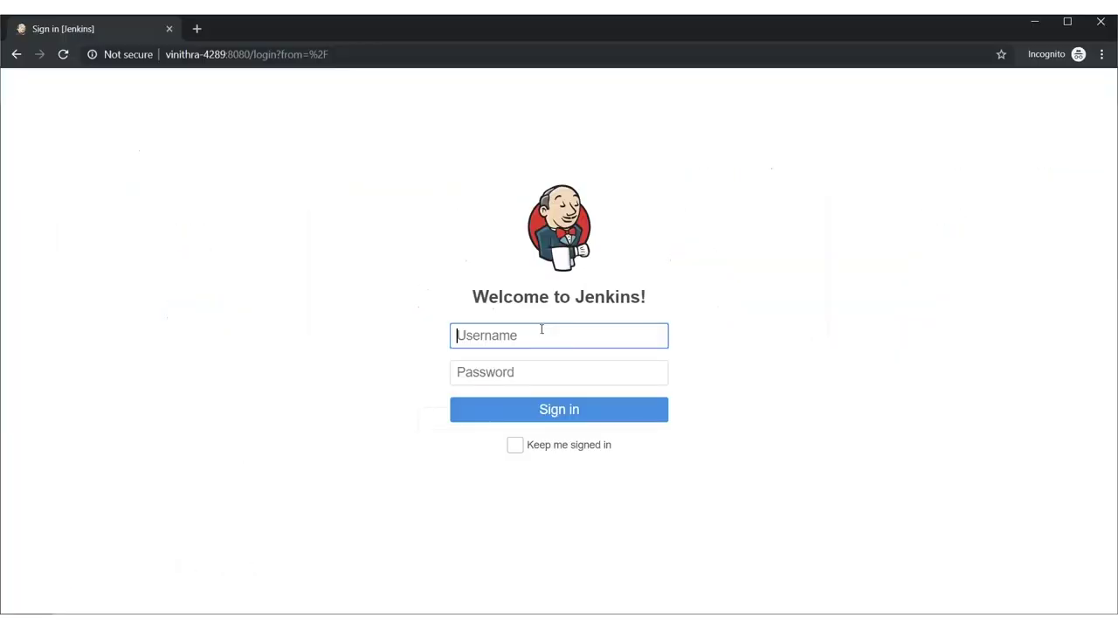
type("Vini")
key("Tab")
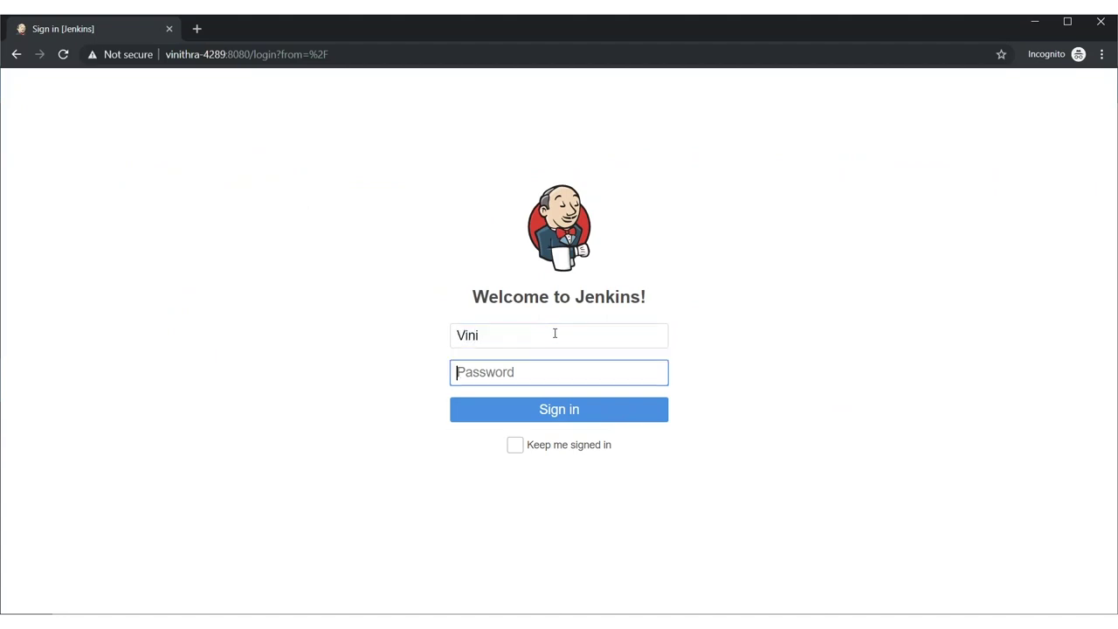
type("********")
key("Return")
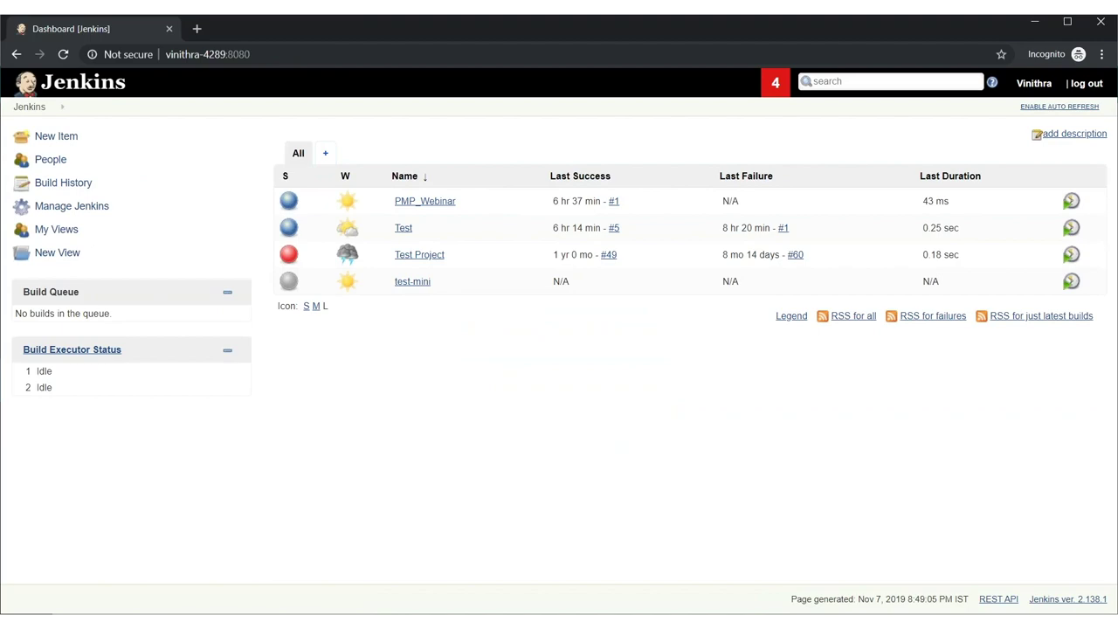
Review the PAM360 URL and AUTH Token under Configure System, then return to the dashboard.
left_click(51, 210)
scroll(559, 247, "down", 4)
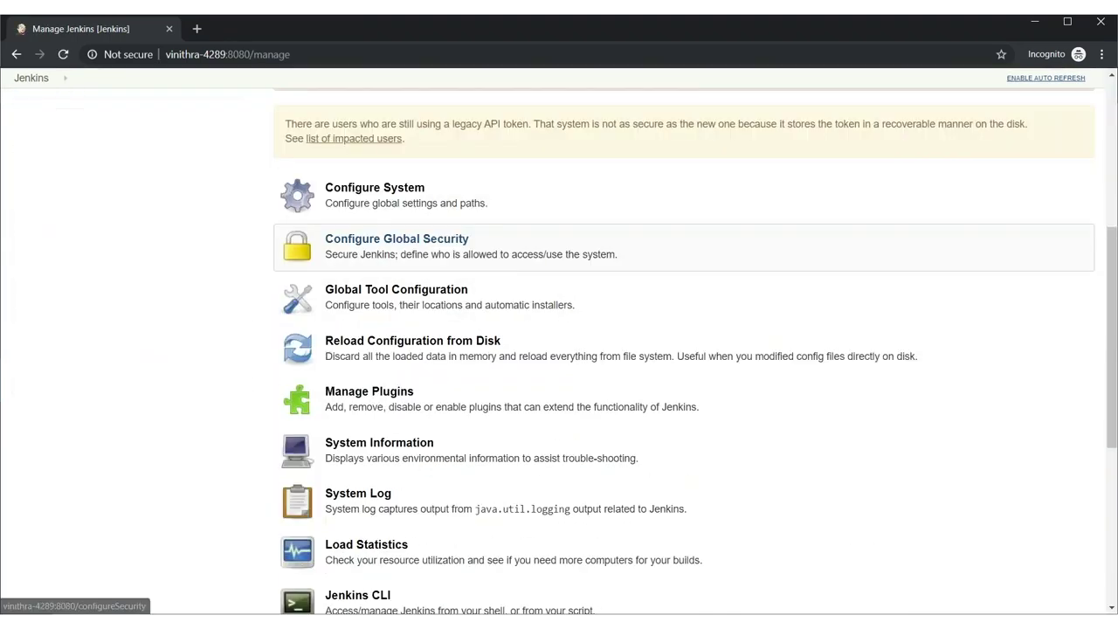
left_click(387, 204)
scroll(380, 223, "down", 5)
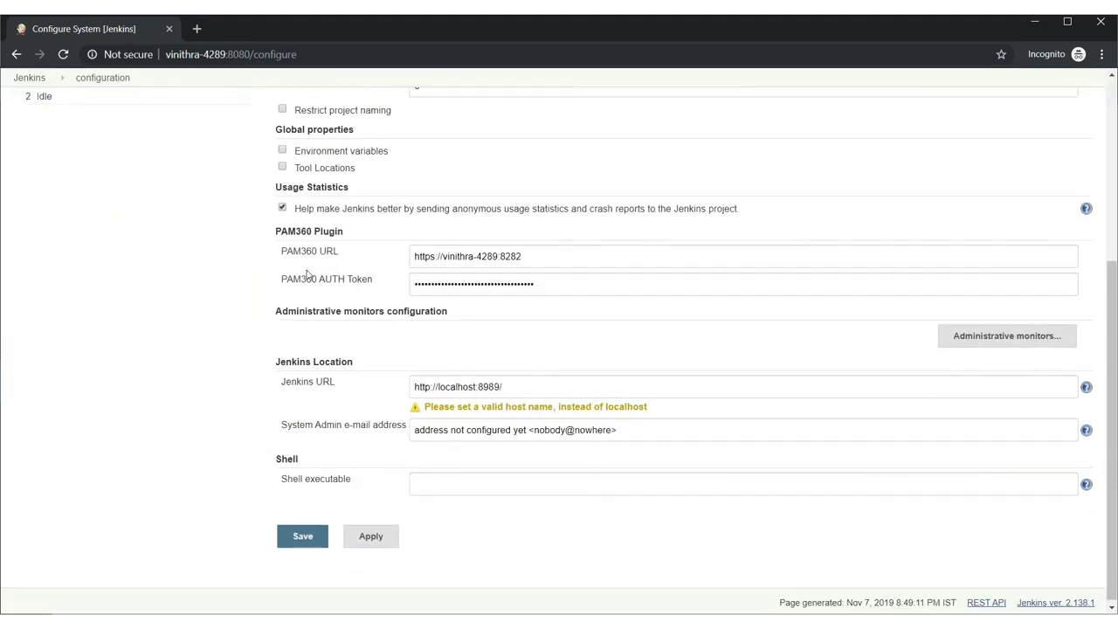
triple_click(468, 256)
scroll(301, 559, "down", 1)
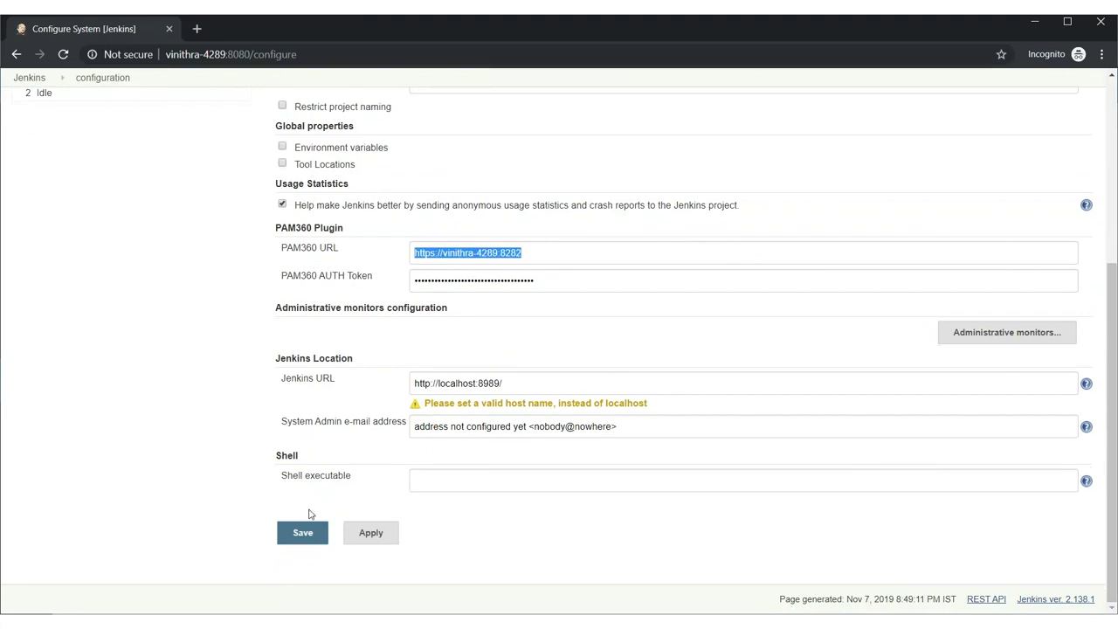
scroll(310, 514, "up", 4)
left_click(42, 92)
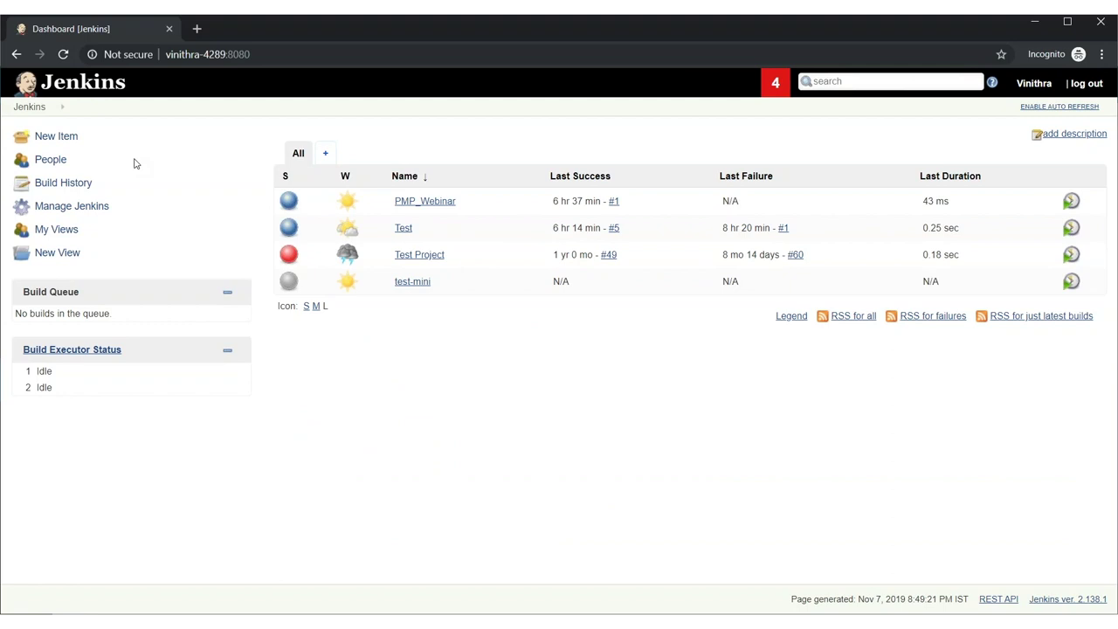
left_click(55, 137)
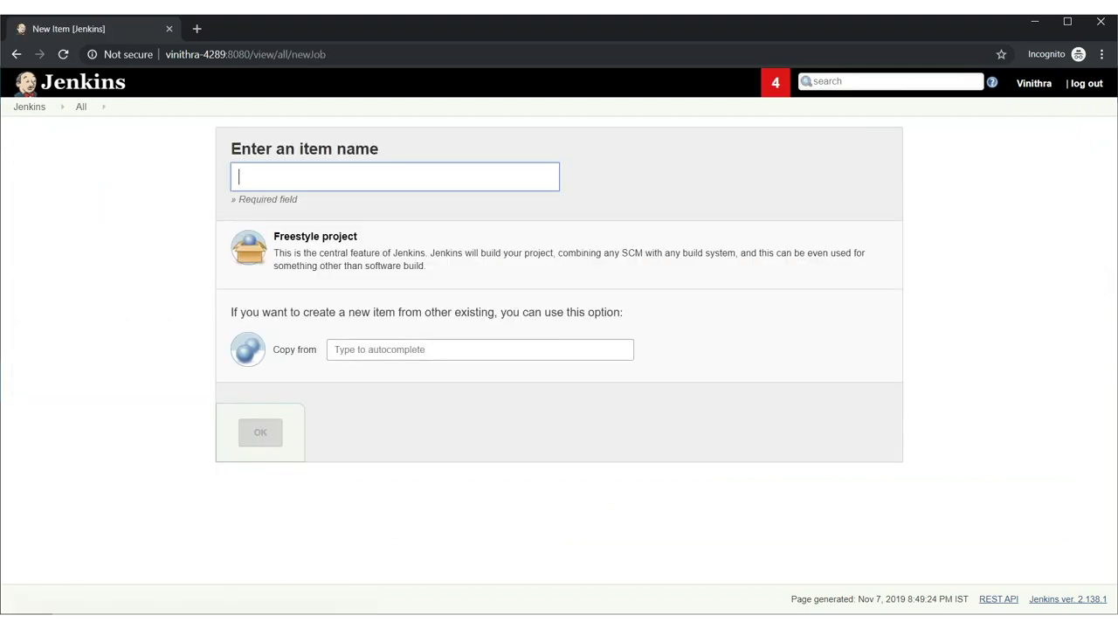
left_click(17, 55)
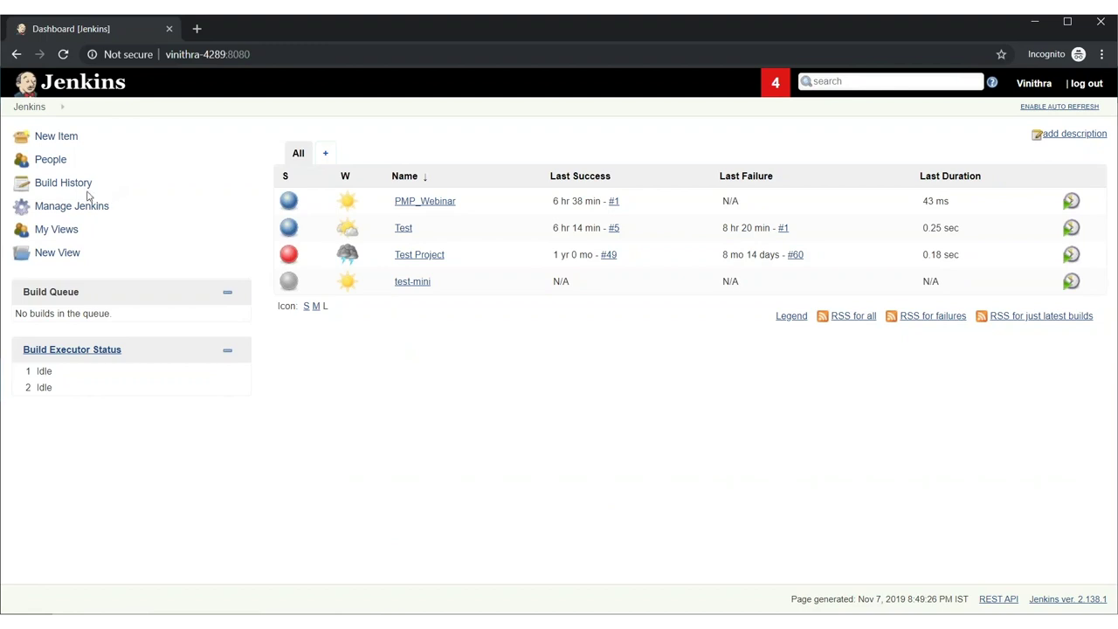
left_click(404, 228)
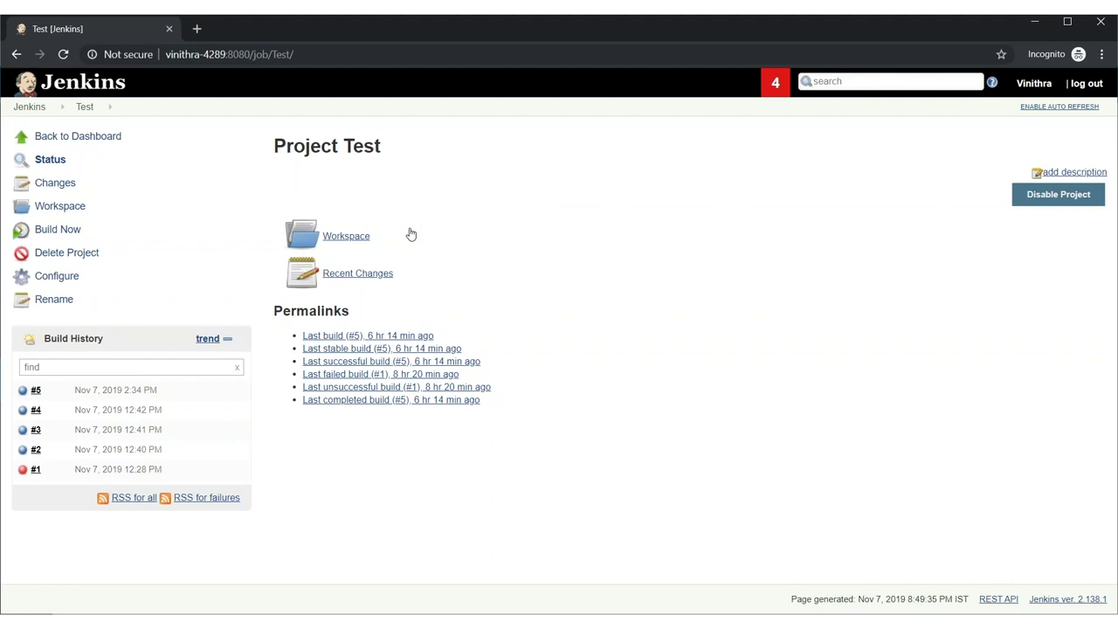
left_click(84, 82)
left_click(58, 138)
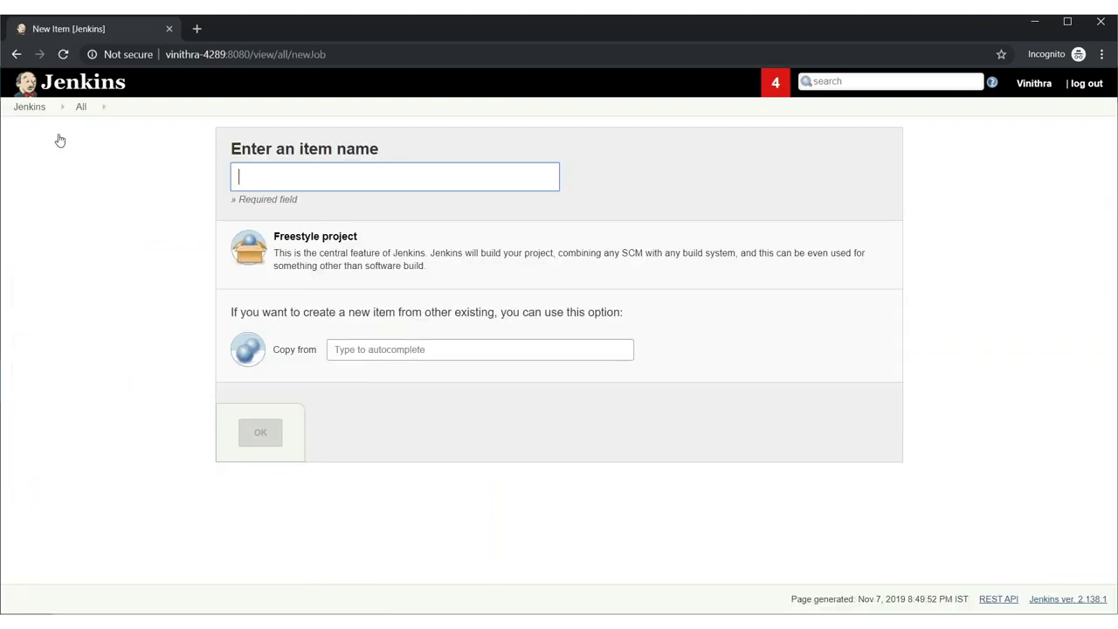
left_click(40, 89)
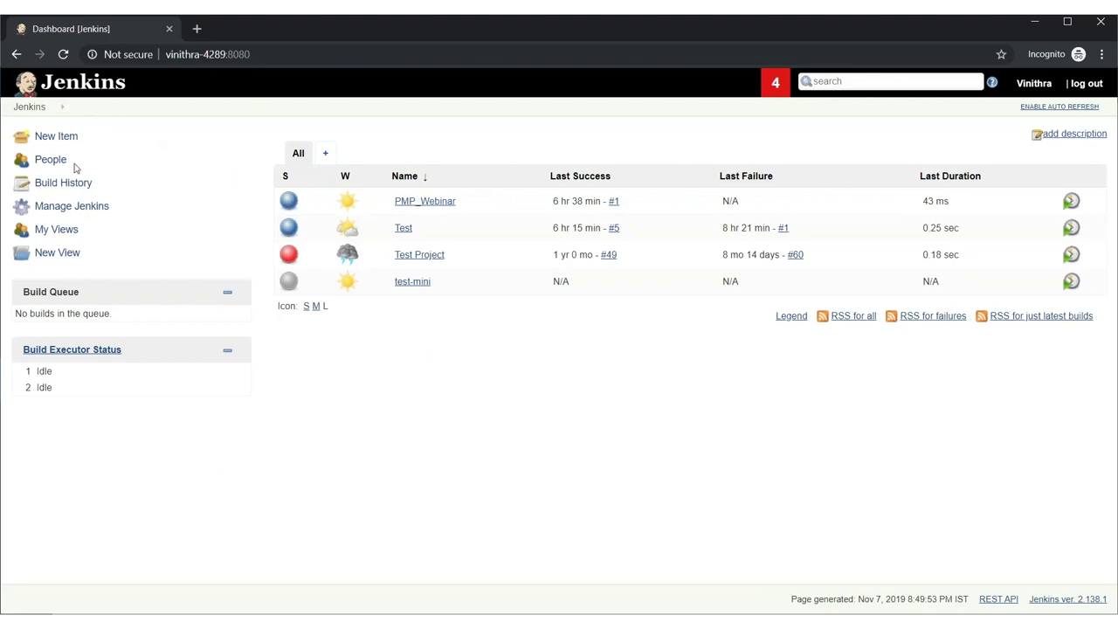
left_click(68, 210)
scroll(541, 462, "down", 4)
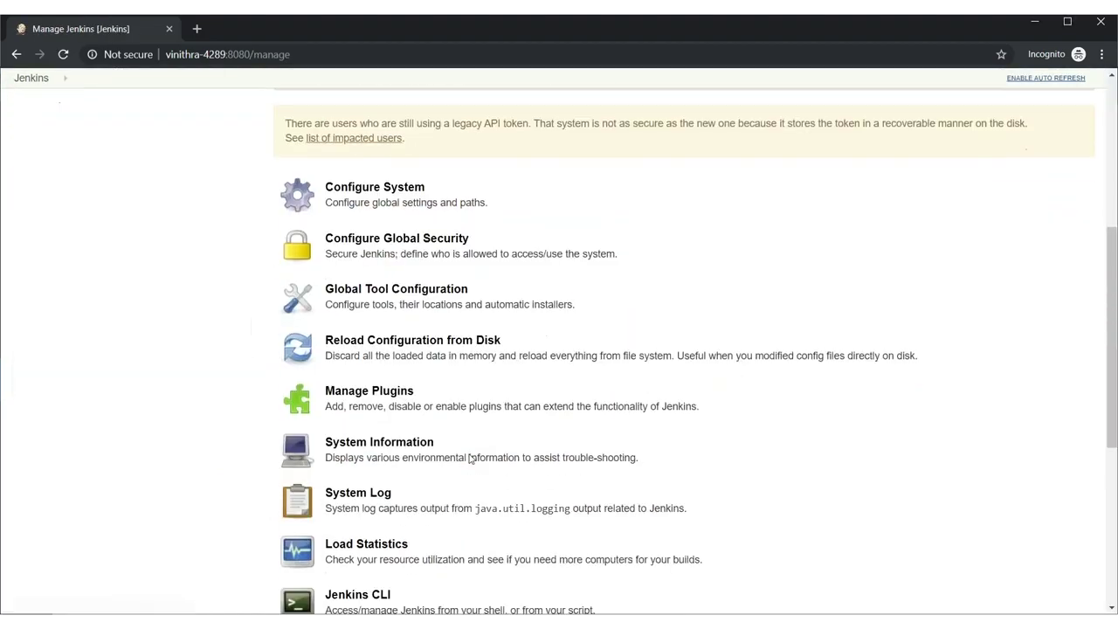
scroll(422, 359, "up", 4)
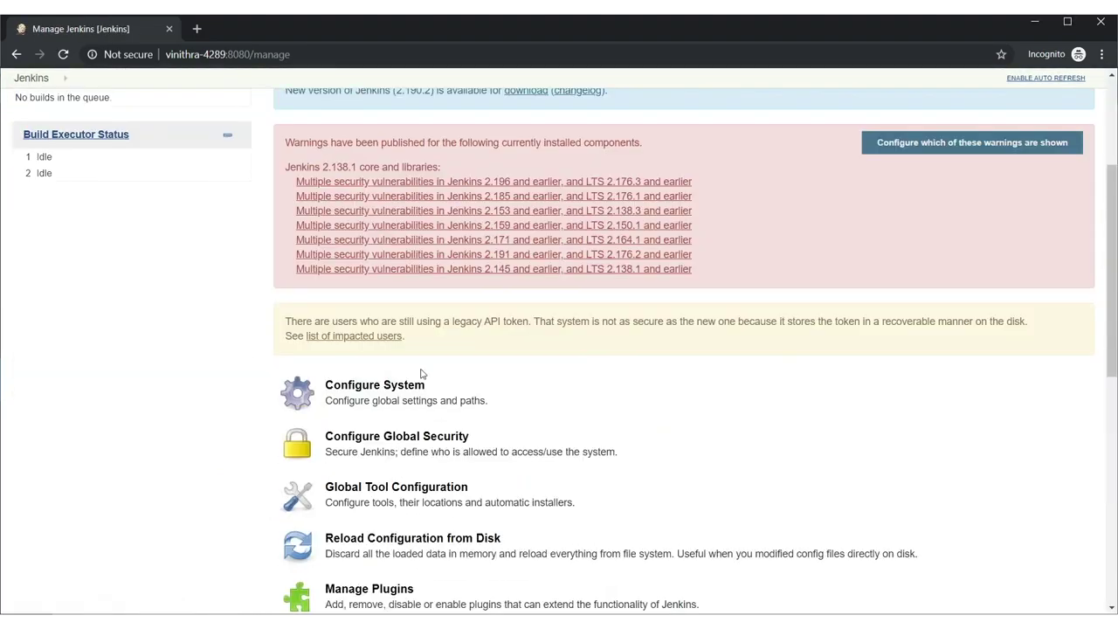
left_click(422, 377)
scroll(463, 269, "down", 3)
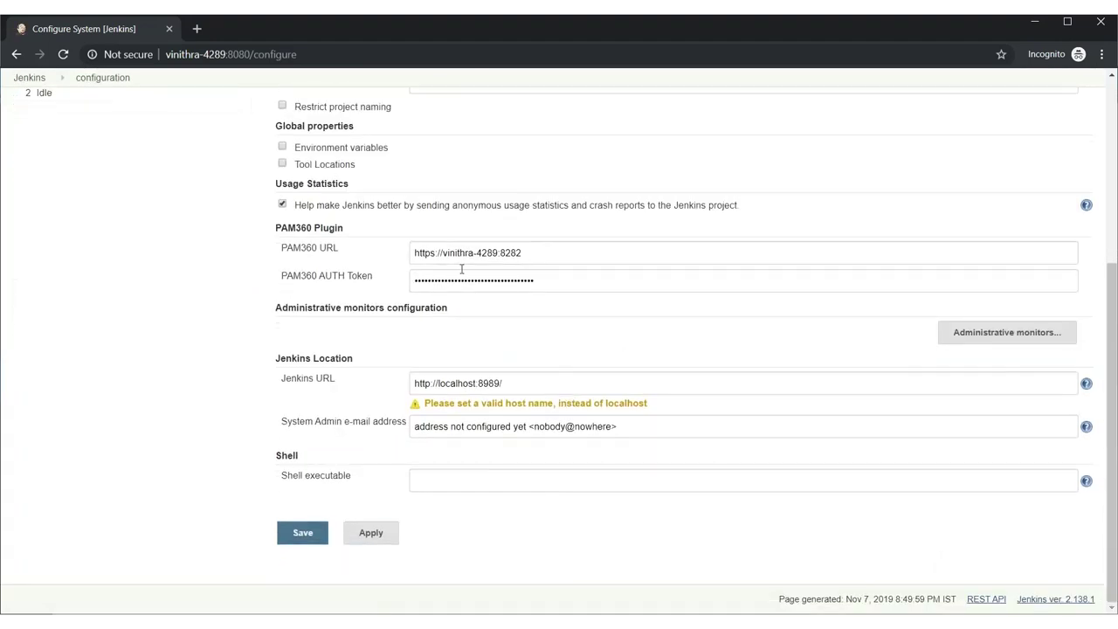
left_click_drag(462, 253, 364, 279)
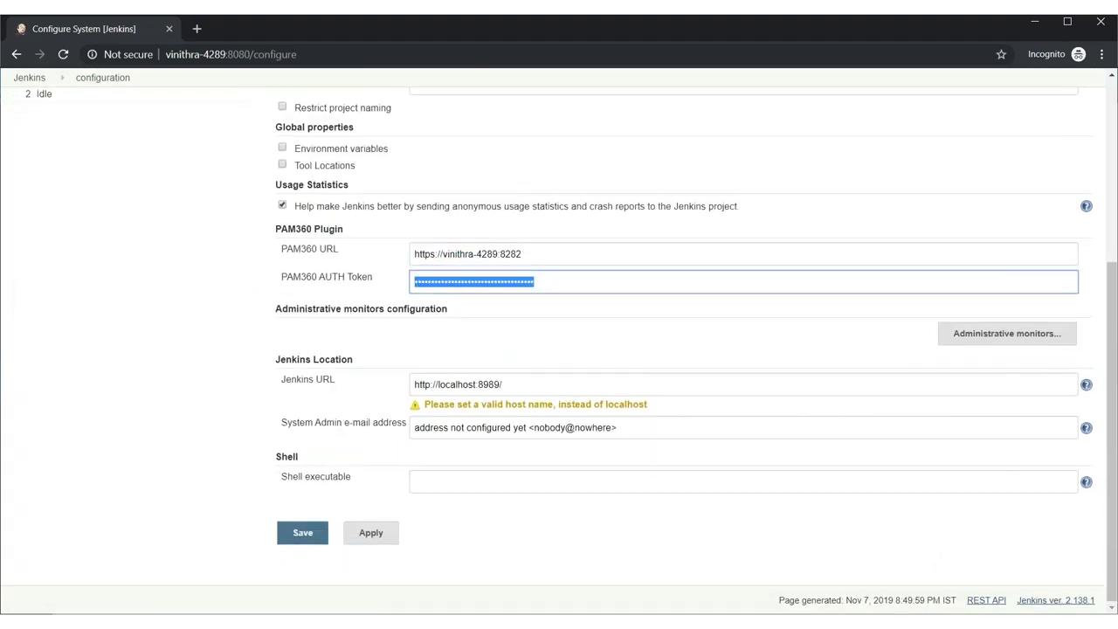
scroll(311, 270, "up", 3)
scroll(314, 269, "down", 3)
scroll(314, 269, "up", 4)
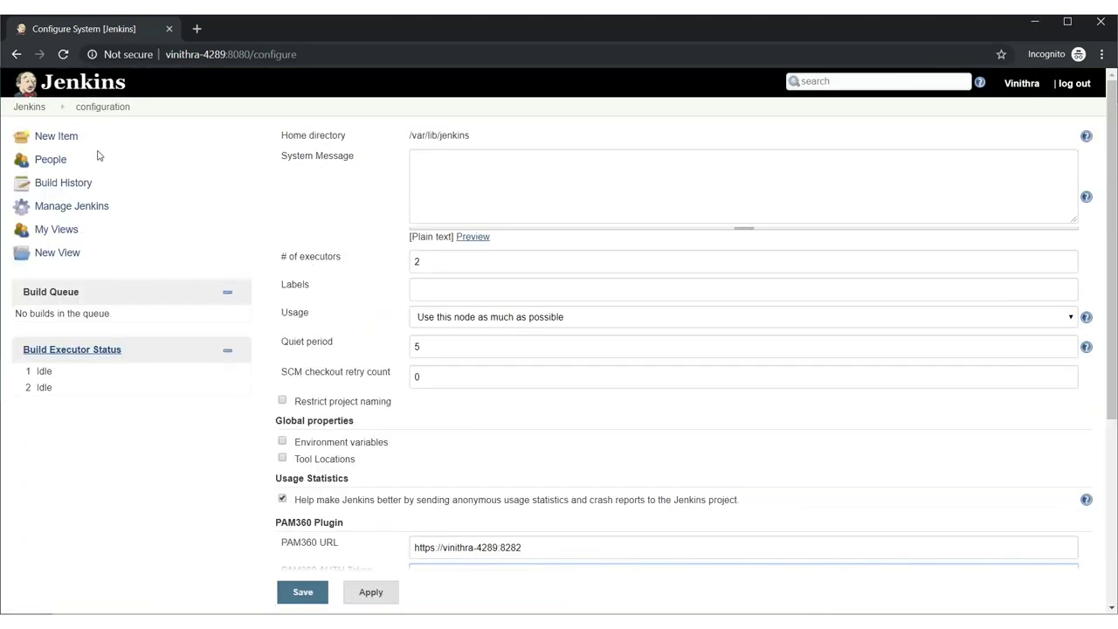
left_click(48, 87)
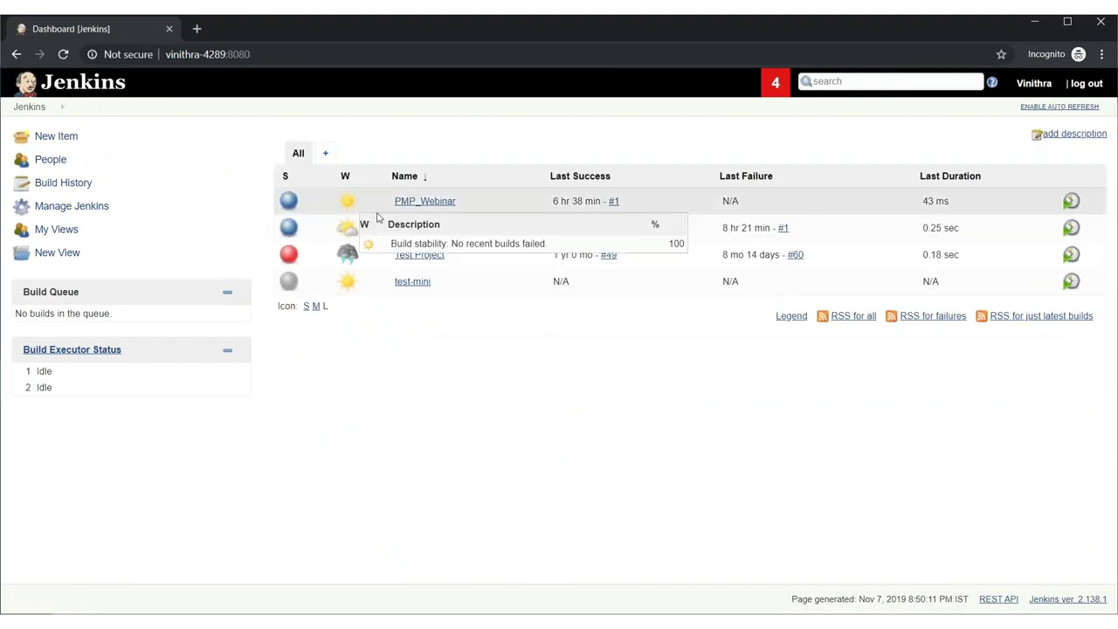
Check the Test job's workspace for files and return to the dashboard.
left_click(404, 228)
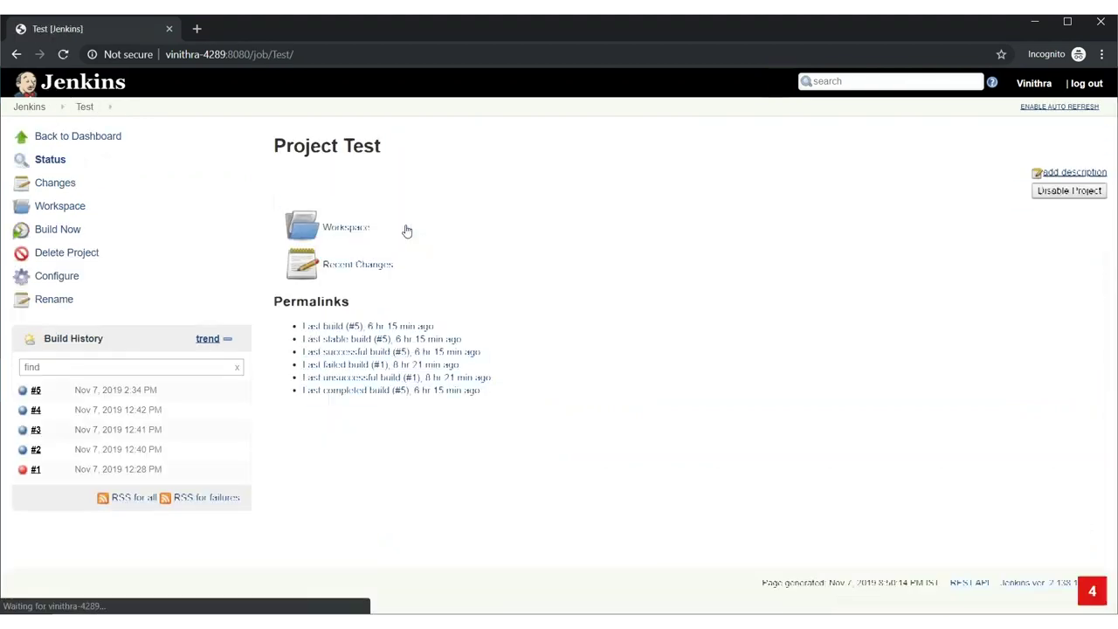
left_click(355, 236)
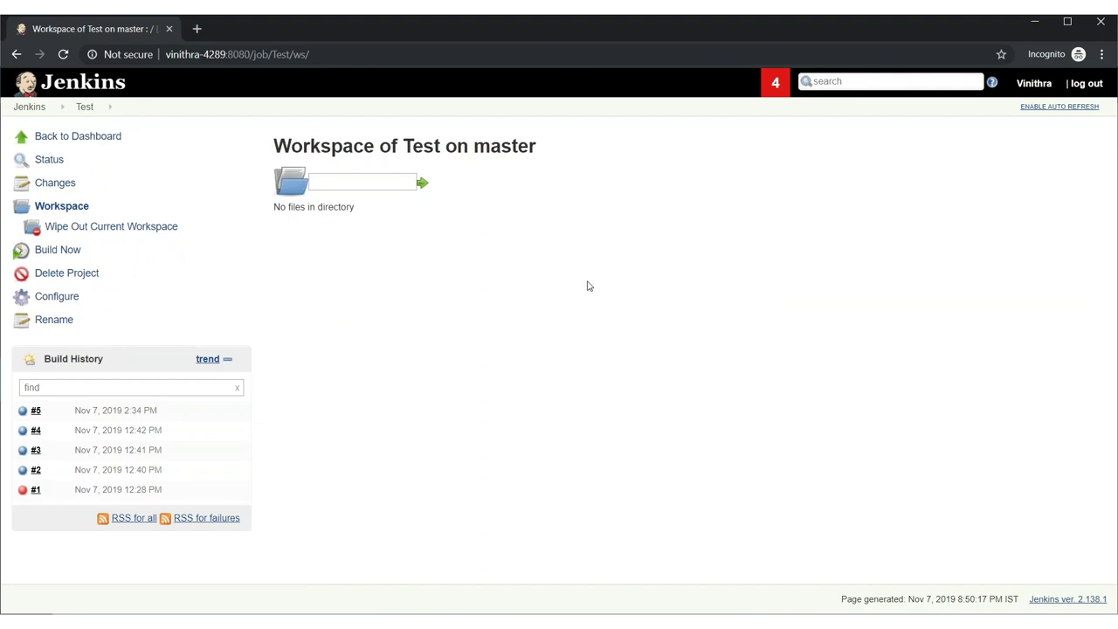
left_click(46, 107)
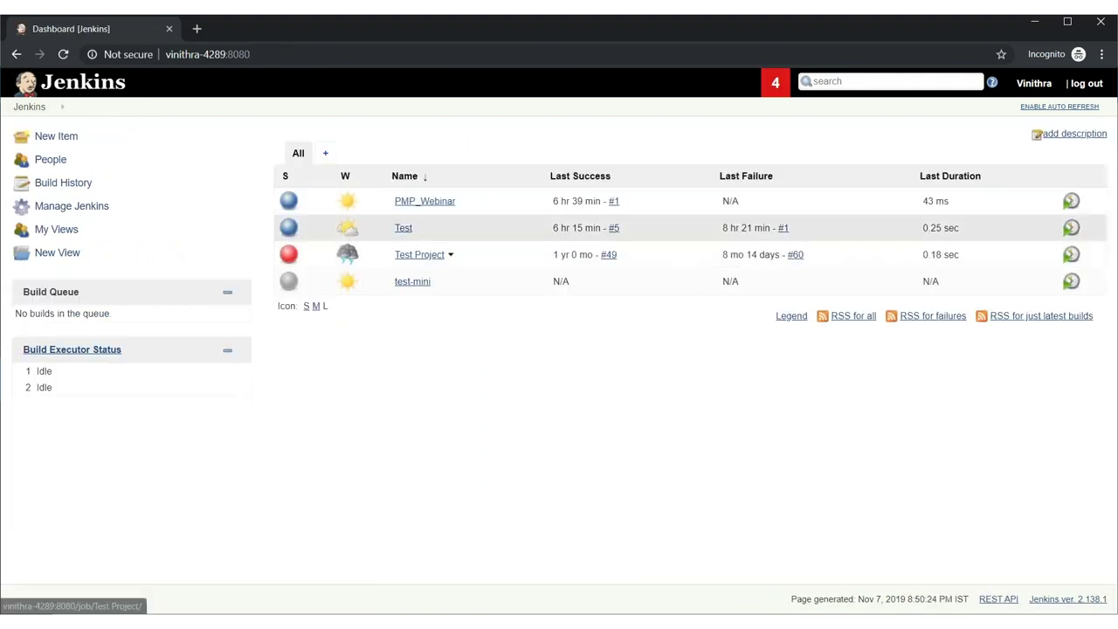
Check the Test Project workspace, then go back and open its configuration.
left_click(411, 255)
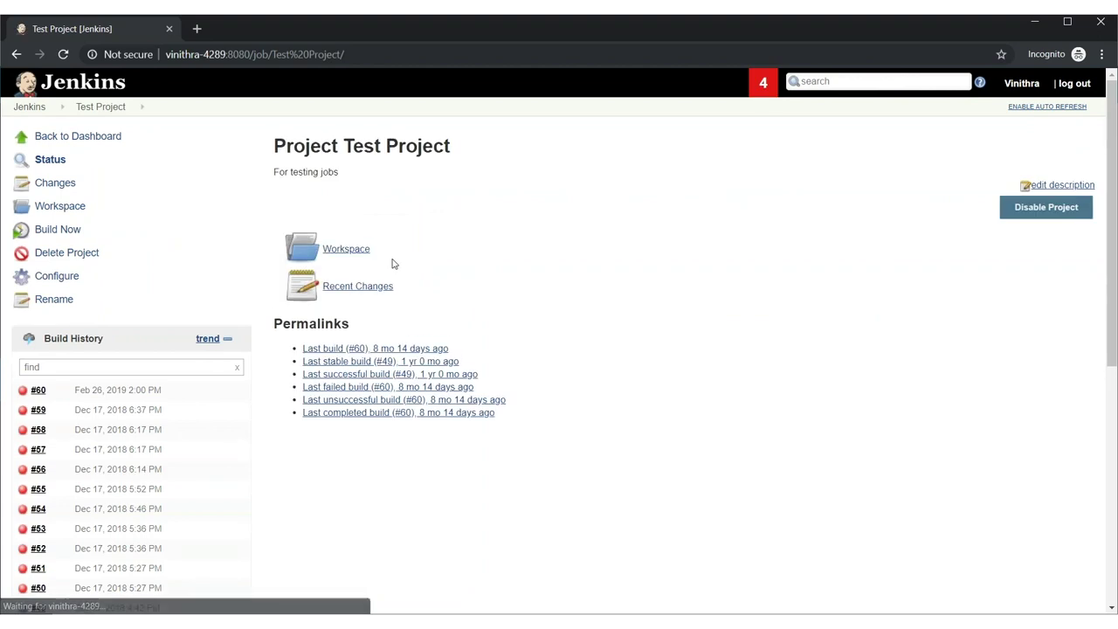
left_click(346, 249)
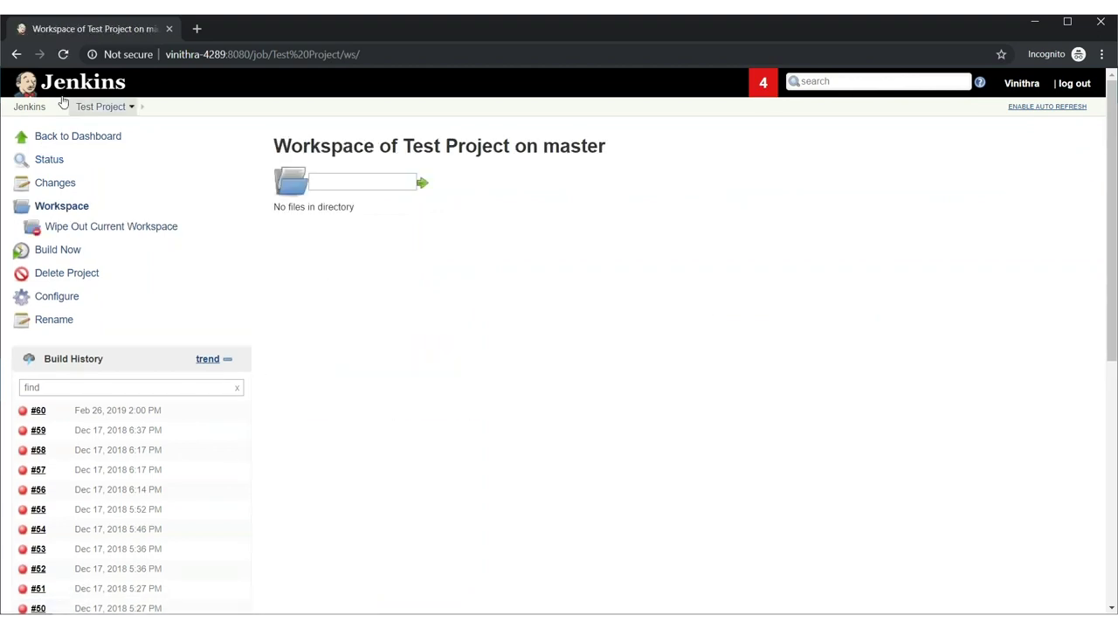
left_click(17, 54)
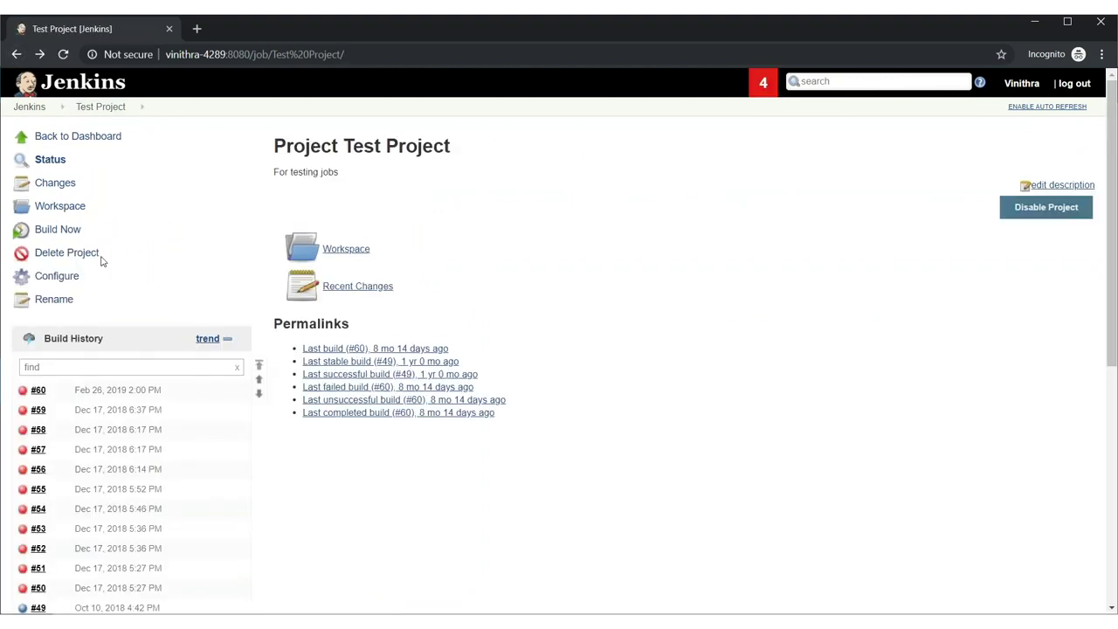
left_click(75, 277)
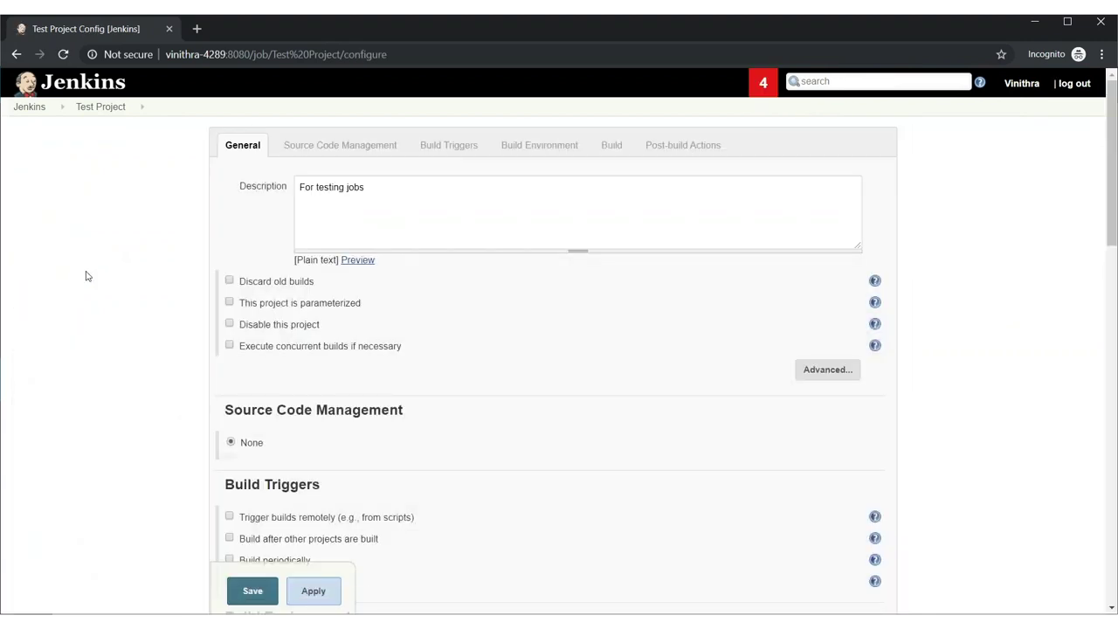
scroll(663, 296, "down", 5)
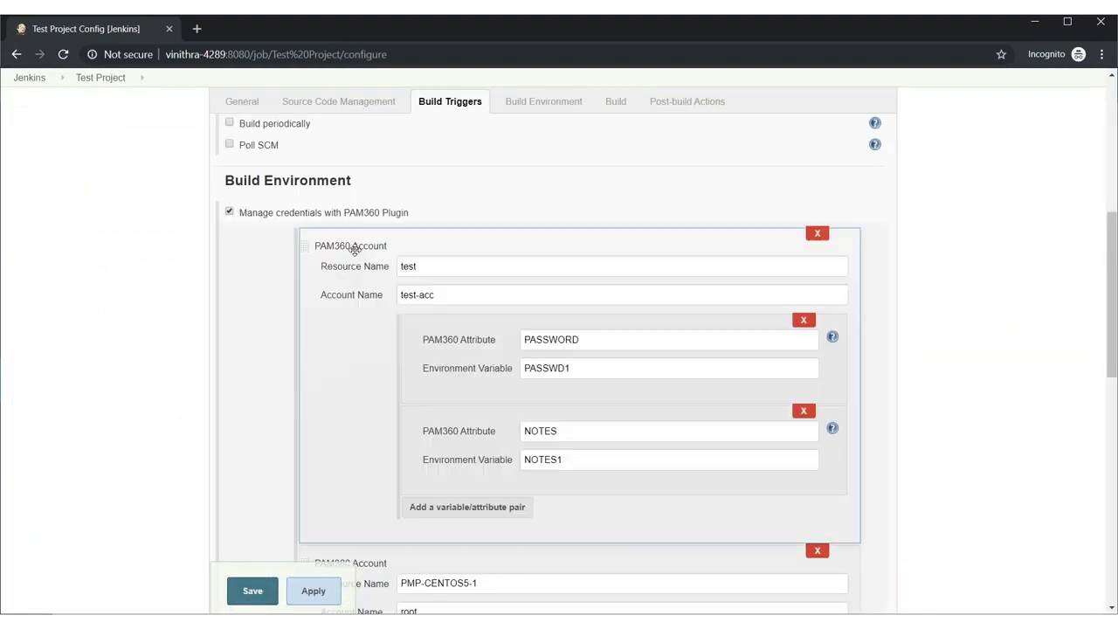
scroll(406, 269, "down", 1)
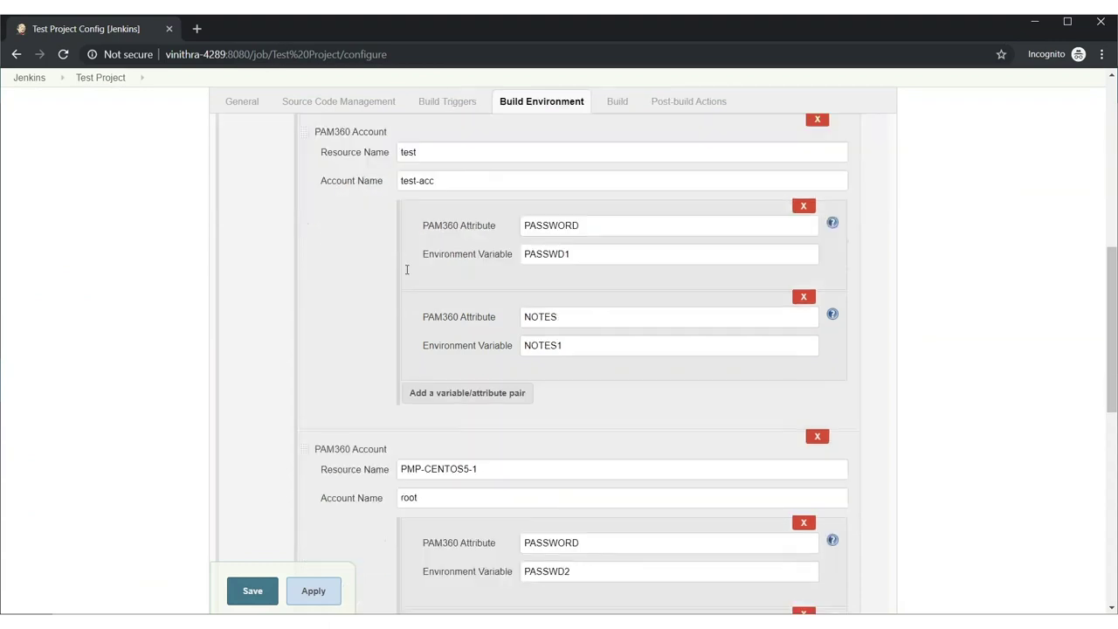
scroll(406, 269, "up", 1)
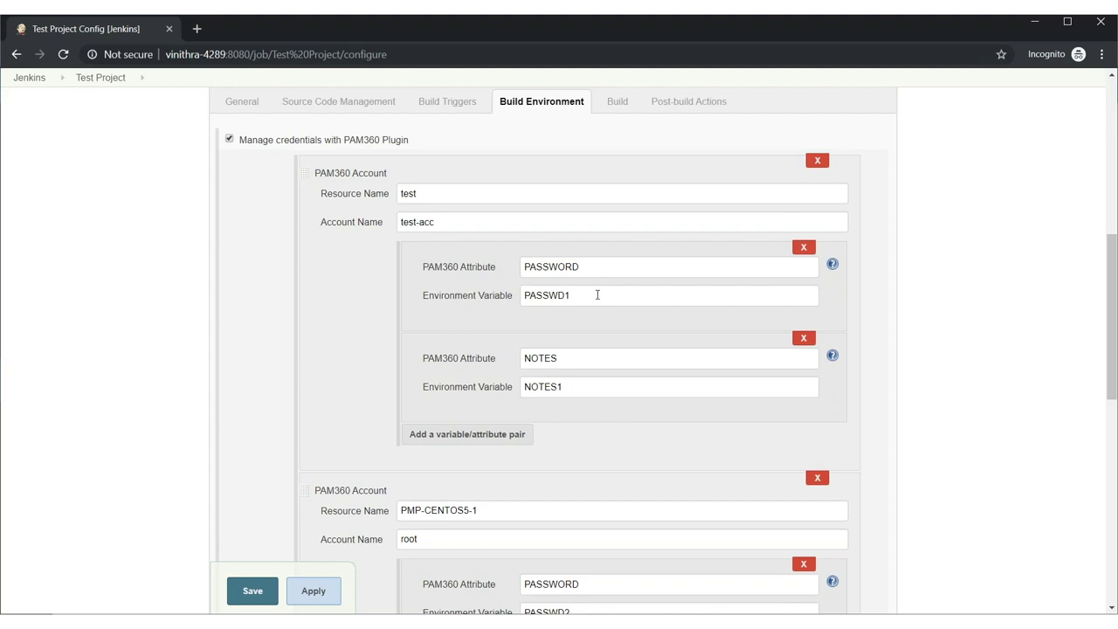
left_click_drag(597, 295, 525, 295)
scroll(526, 297, "down", 4)
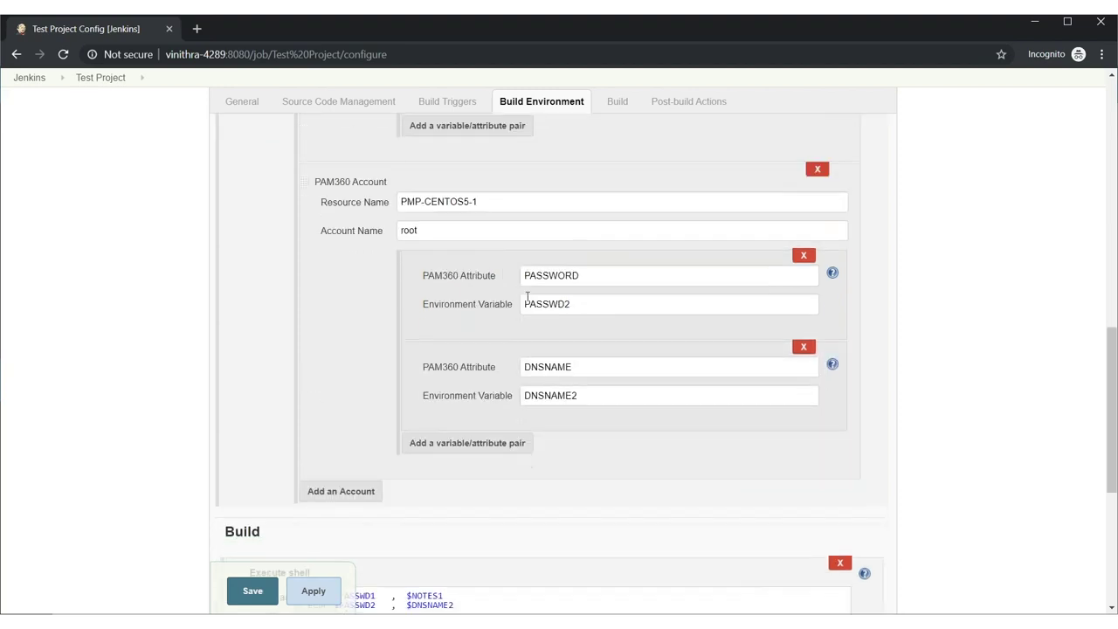
scroll(527, 297, "down", 5)
left_click(489, 261)
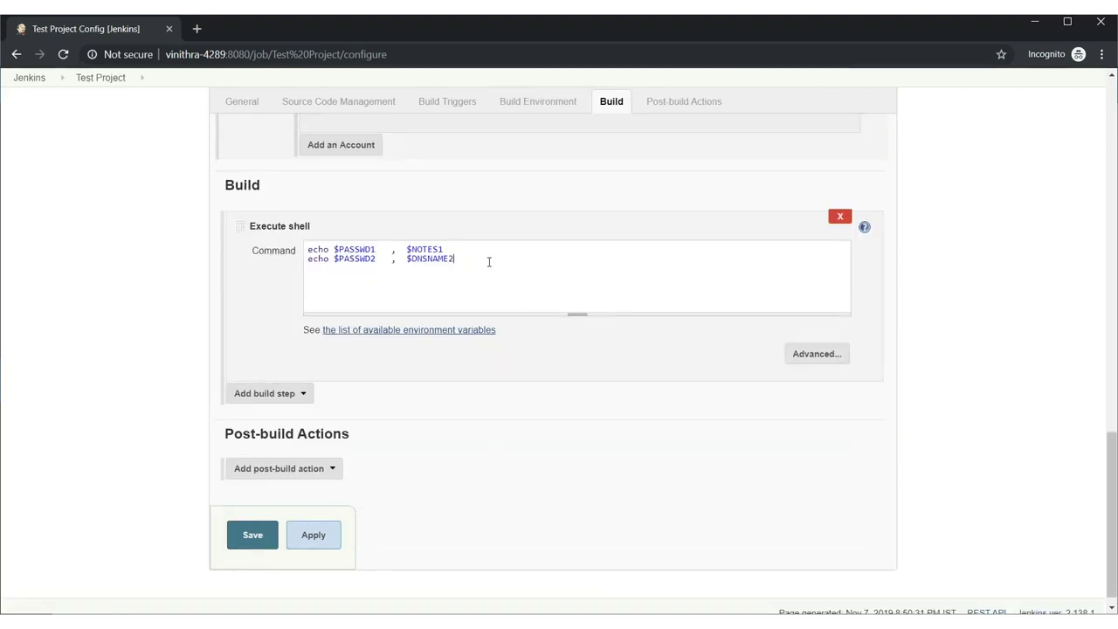
left_click_drag(489, 261, 355, 254)
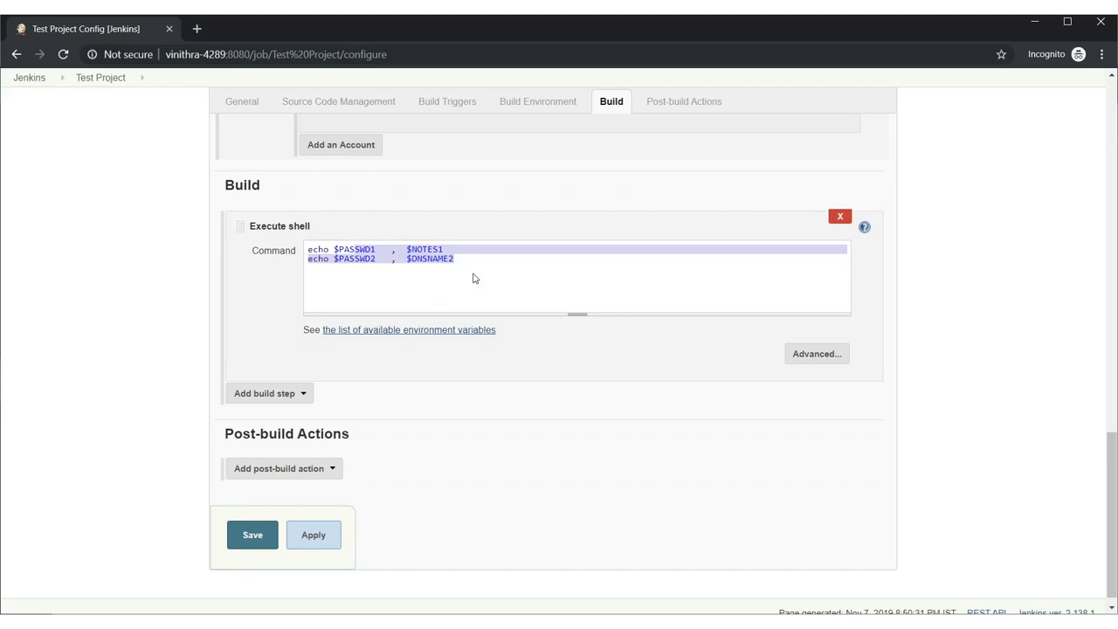
scroll(474, 278, "up", 2)
scroll(474, 278, "down", 2)
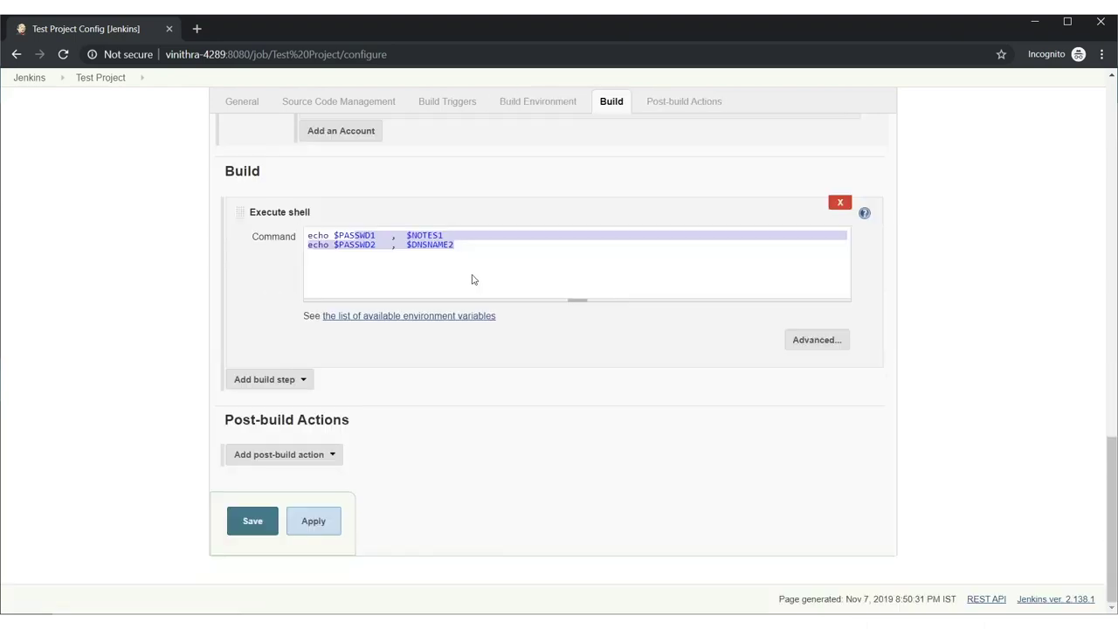
scroll(474, 278, "up", 5)
scroll(480, 256, "up", 10)
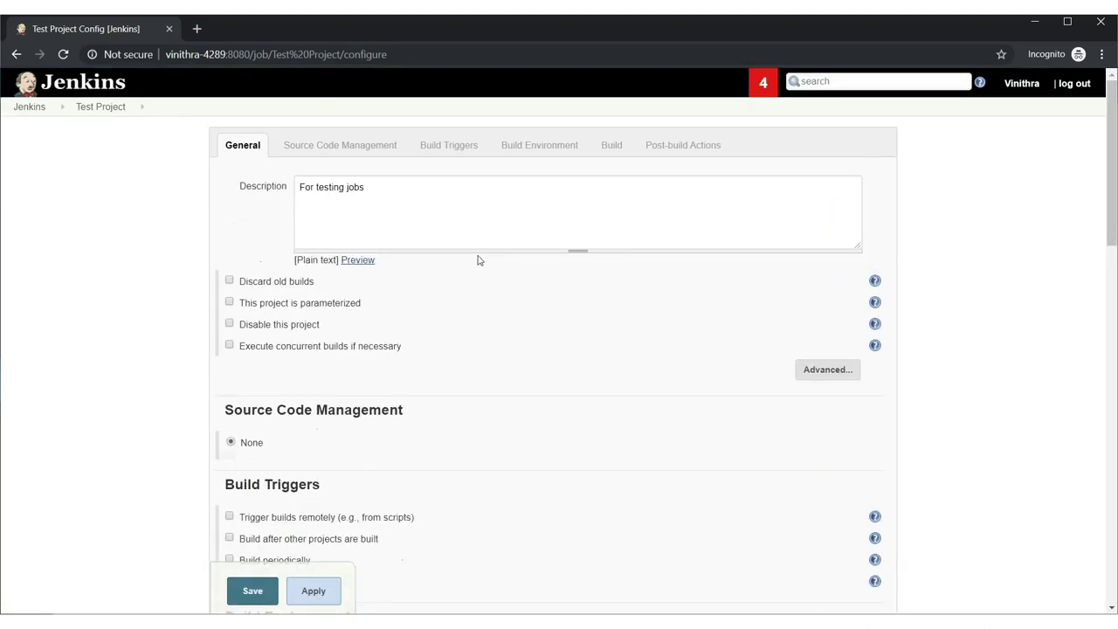
View the console output of Test Project build #60, then go back to the job page.
left_click(61, 94)
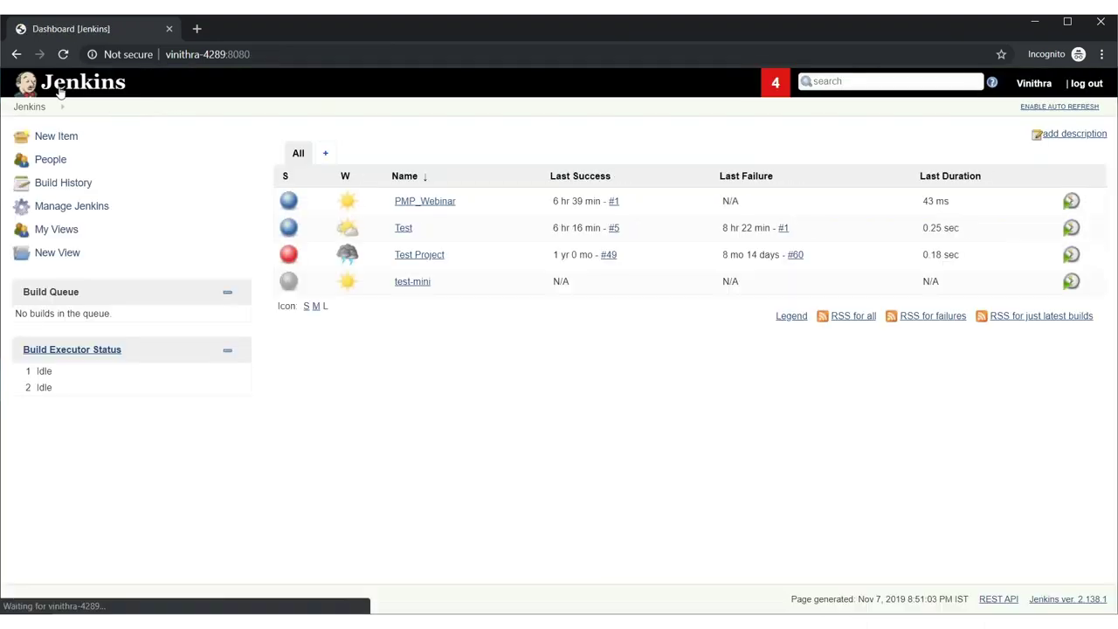
left_click(420, 257)
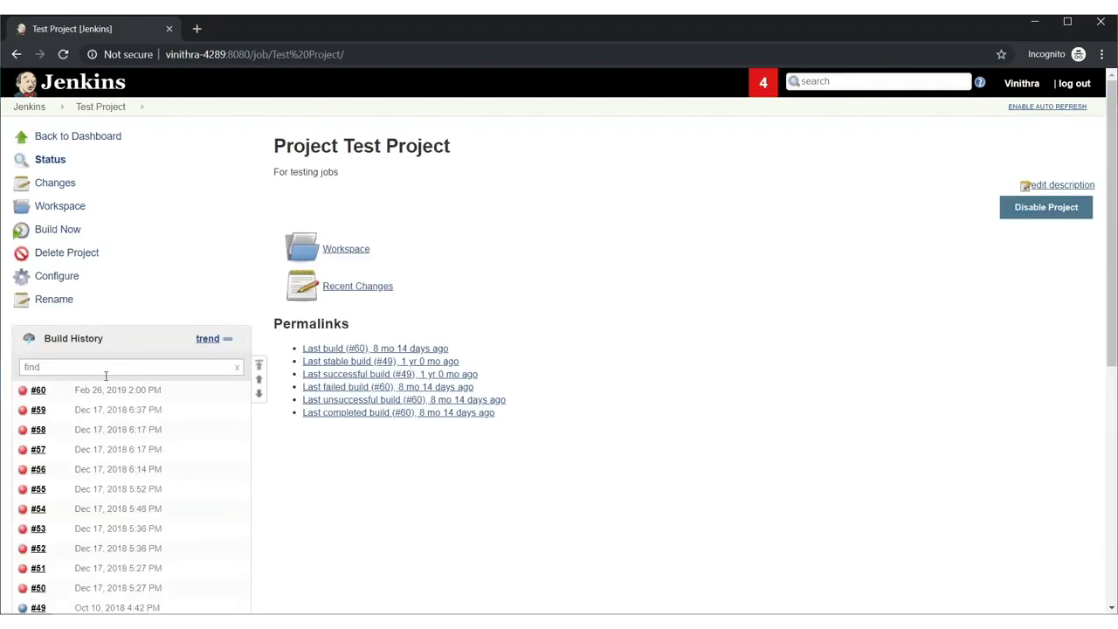
left_click(37, 390)
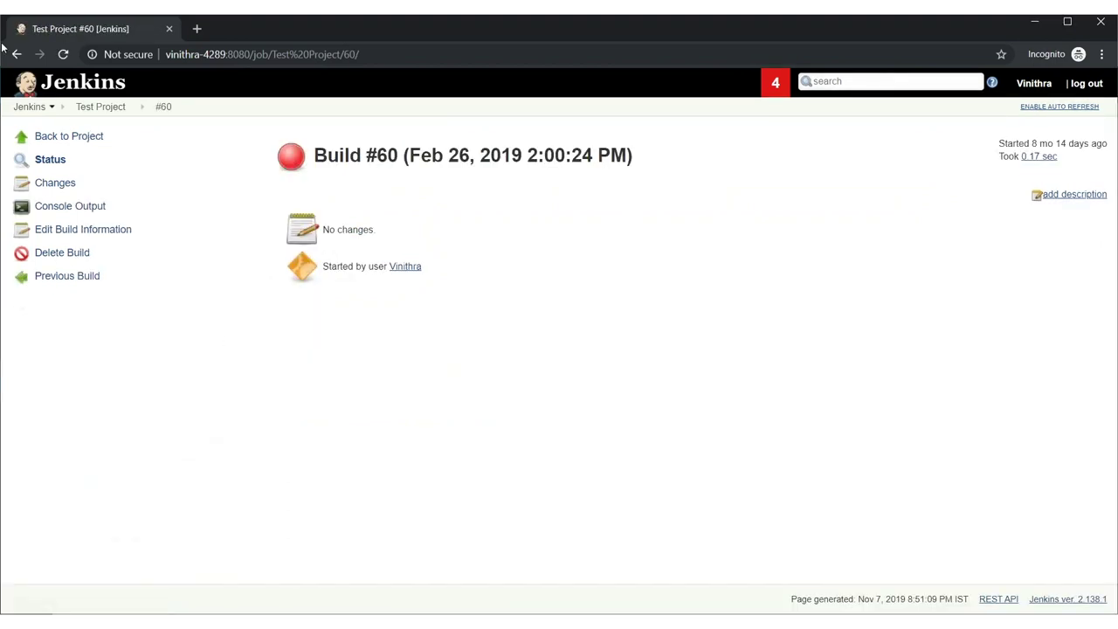
left_click(50, 210)
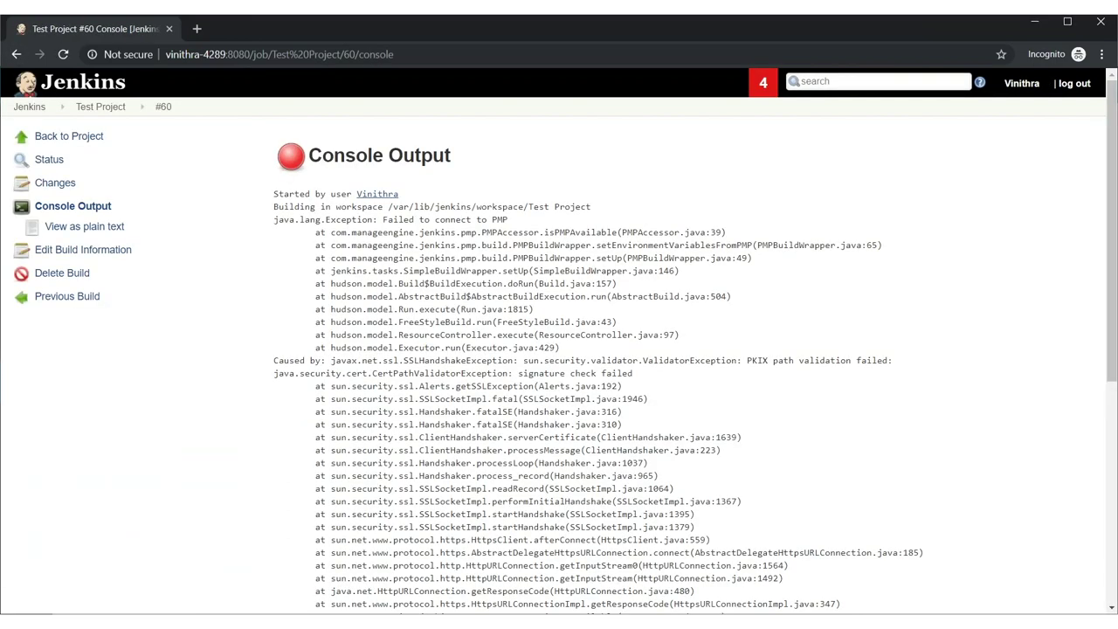
scroll(669, 292, "down", 5)
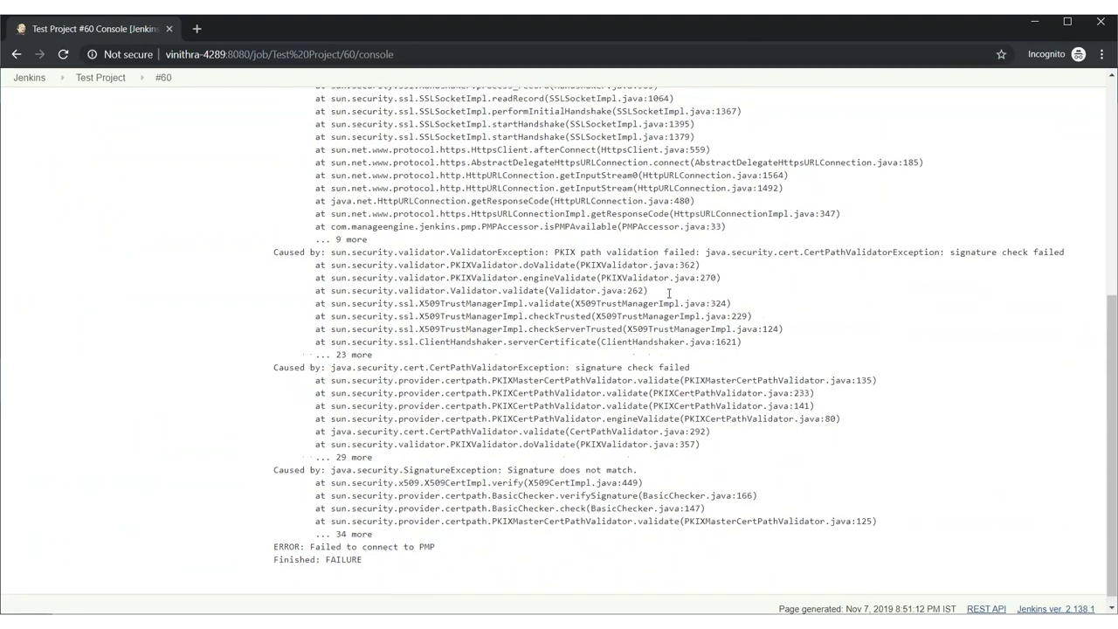
scroll(669, 293, "up", 5)
left_click(16, 54)
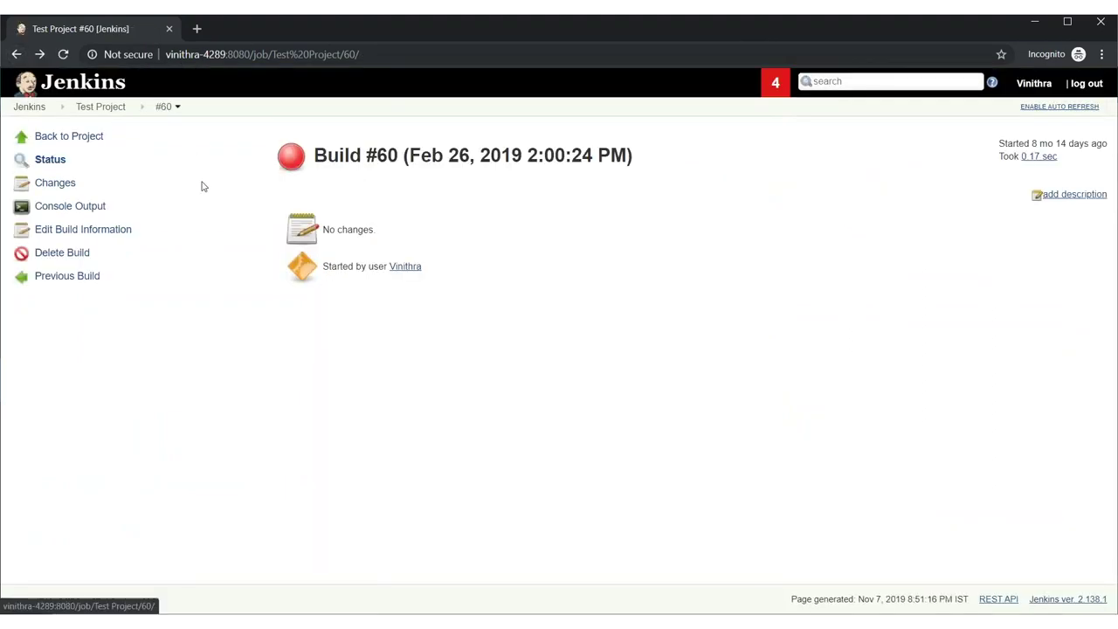
left_click(16, 54)
Open build #49's console output and highlight the echoed credential lines.
scroll(71, 424, "down", 2)
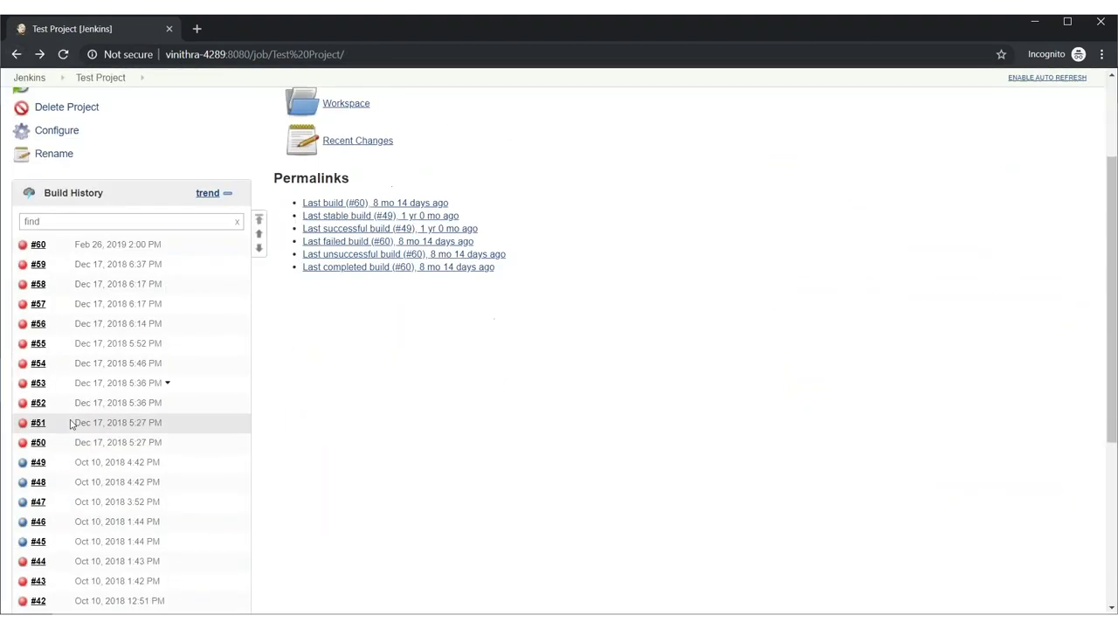
left_click(38, 462)
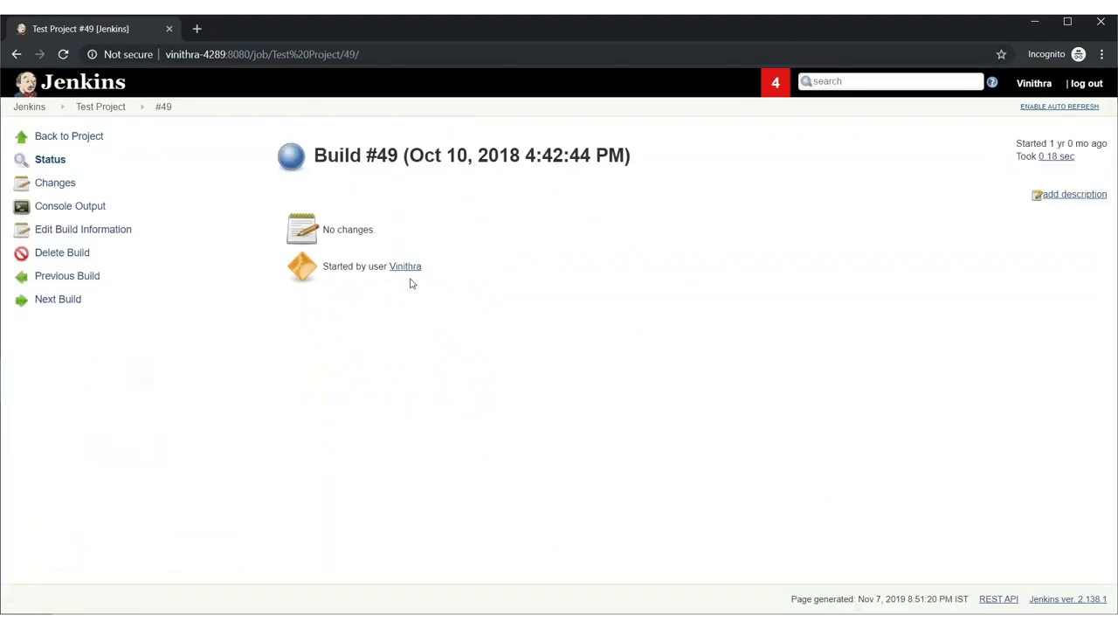
left_click(70, 206)
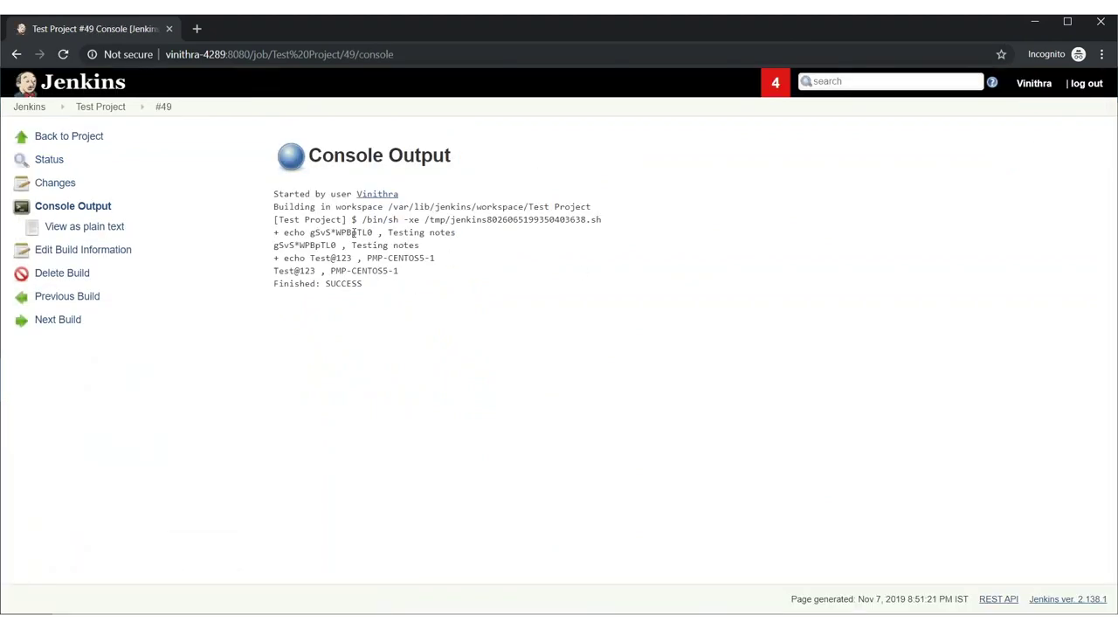
mouse_move(354, 233)
left_mouse_down()
mouse_move(349, 246)
mouse_move(354, 232)
left_mouse_up()
double_click(405, 233)
left_click(293, 245)
double_click(358, 246)
double_click(345, 259)
left_click_drag(373, 260, 274, 259)
left_click(400, 282)
Open the Jenkins plugin help page and highlight the keytool import command's keystore path.
left_click(1034, 21)
left_click(395, 20)
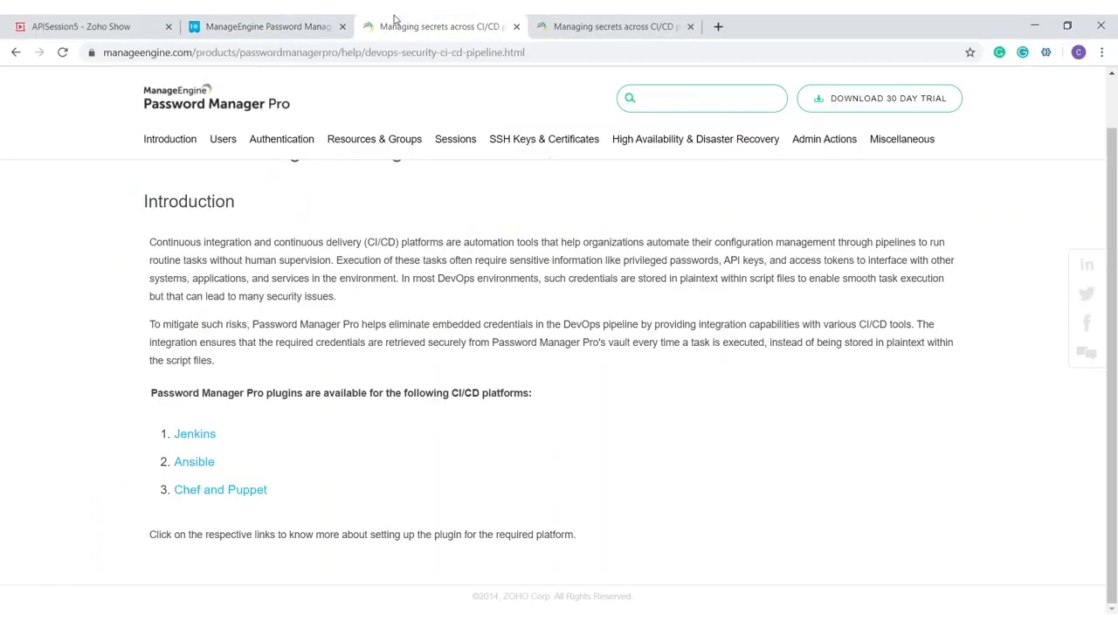
left_click(203, 428)
scroll(806, 373, "down", 15)
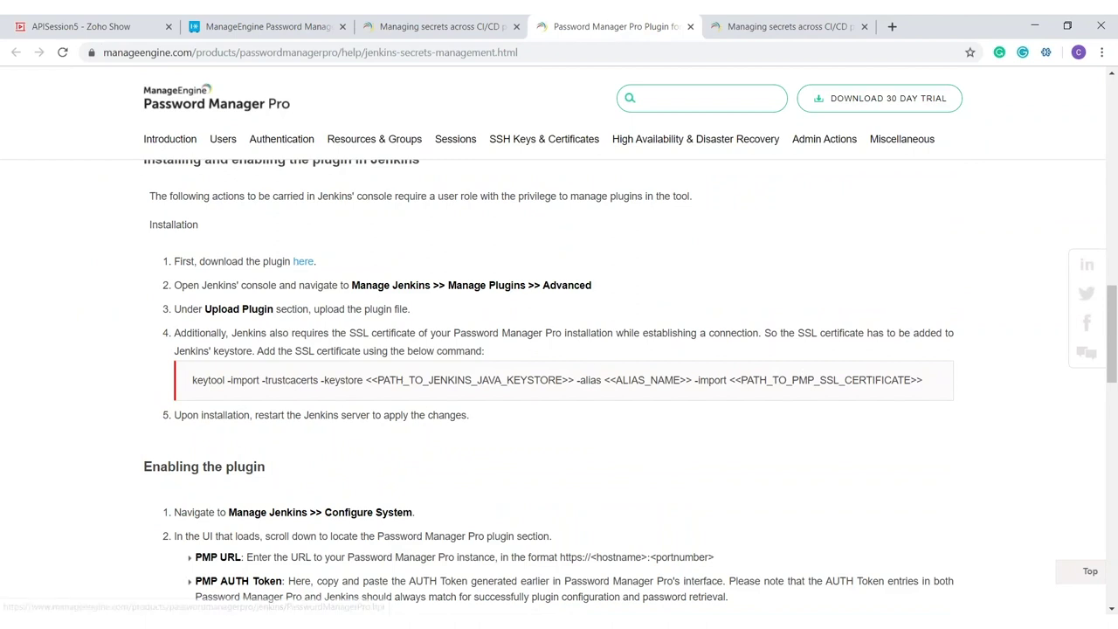
left_click_drag(291, 380, 919, 377)
left_click(918, 377)
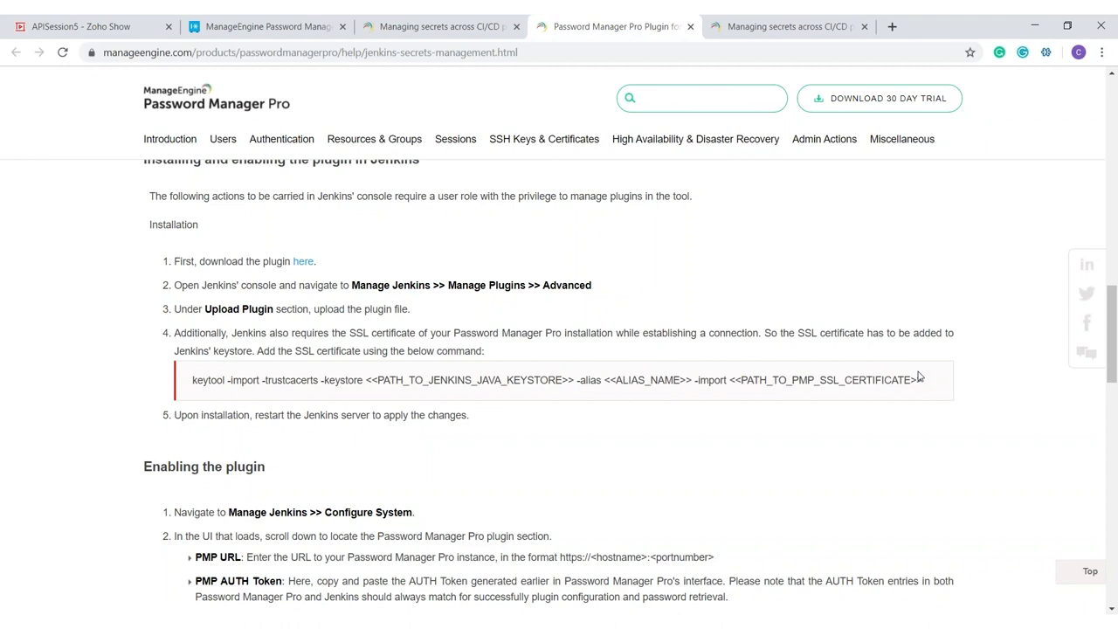
left_click_drag(384, 381, 544, 384)
left_click(544, 384)
Scroll down to the list of available PMP attributes and highlight it.
scroll(647, 397, "down", 3)
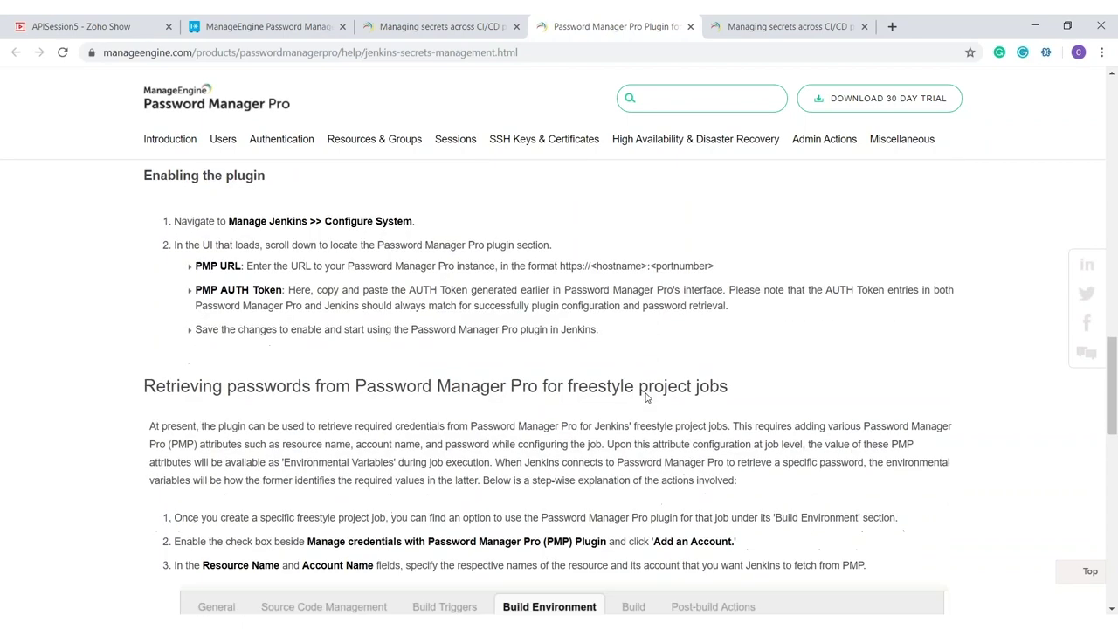
scroll(646, 398, "down", 3)
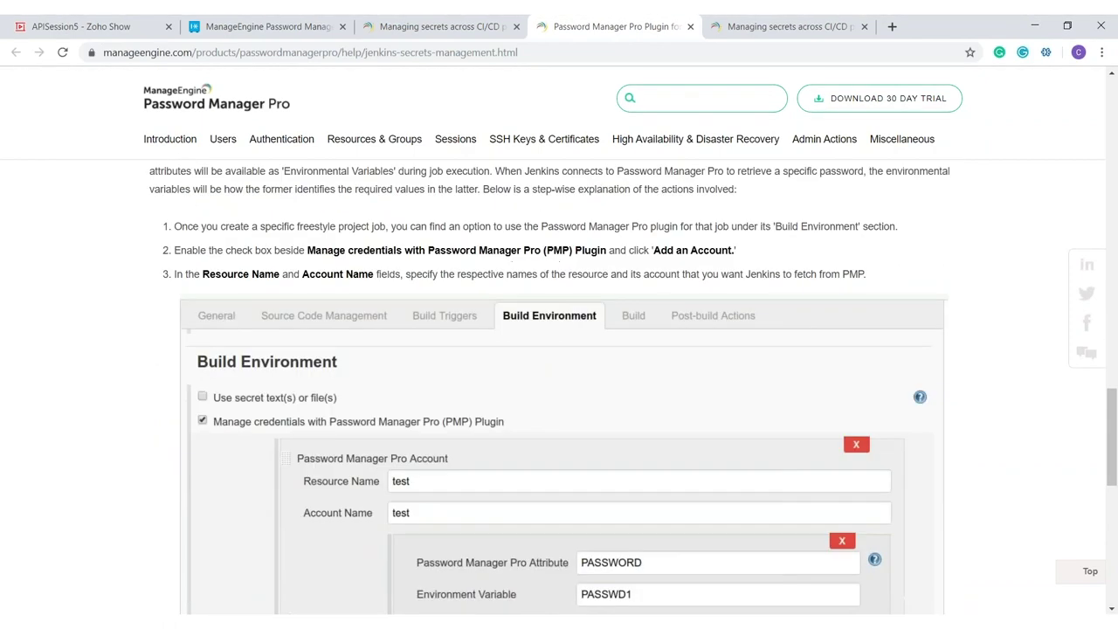
scroll(646, 397, "down", 5)
scroll(264, 387, "down", 2)
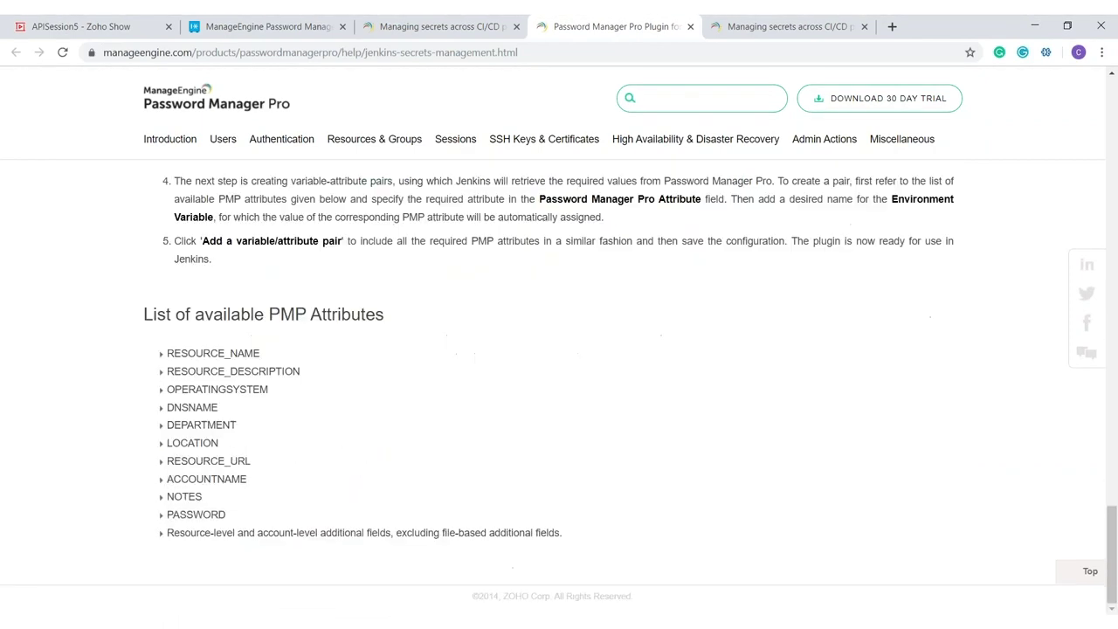
left_click_drag(198, 353, 263, 518)
left_click(264, 518)
Present slide 12, 'Password Manager Pro plugin for Ansible', of the Zoho Show deck full screen.
left_click(313, 21)
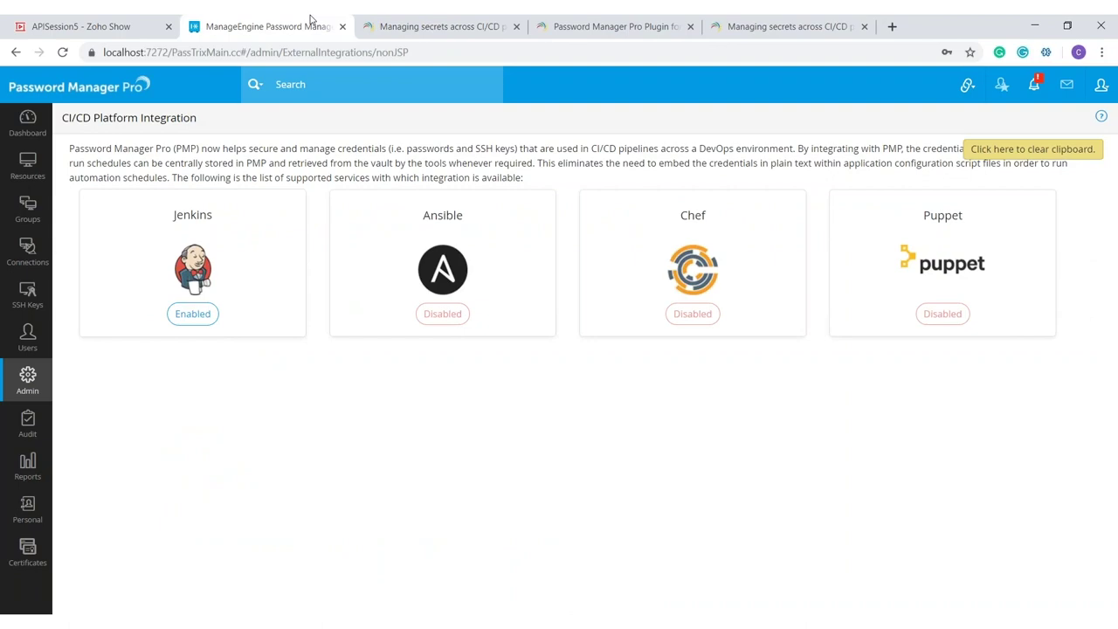
left_click(552, 21)
left_click(153, 24)
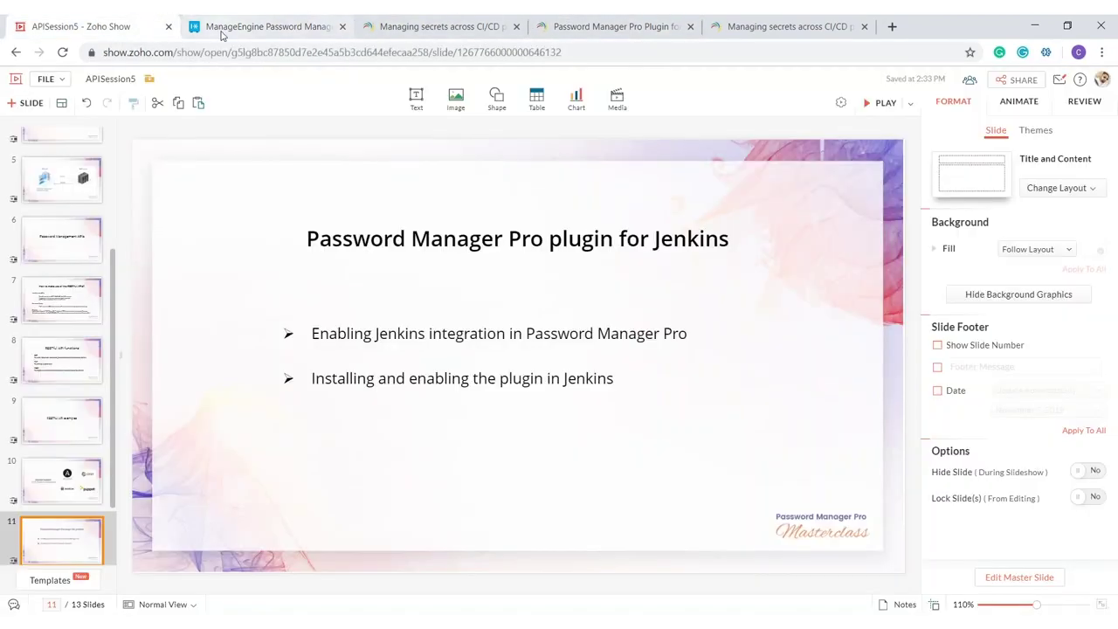
scroll(48, 466, "down", 2)
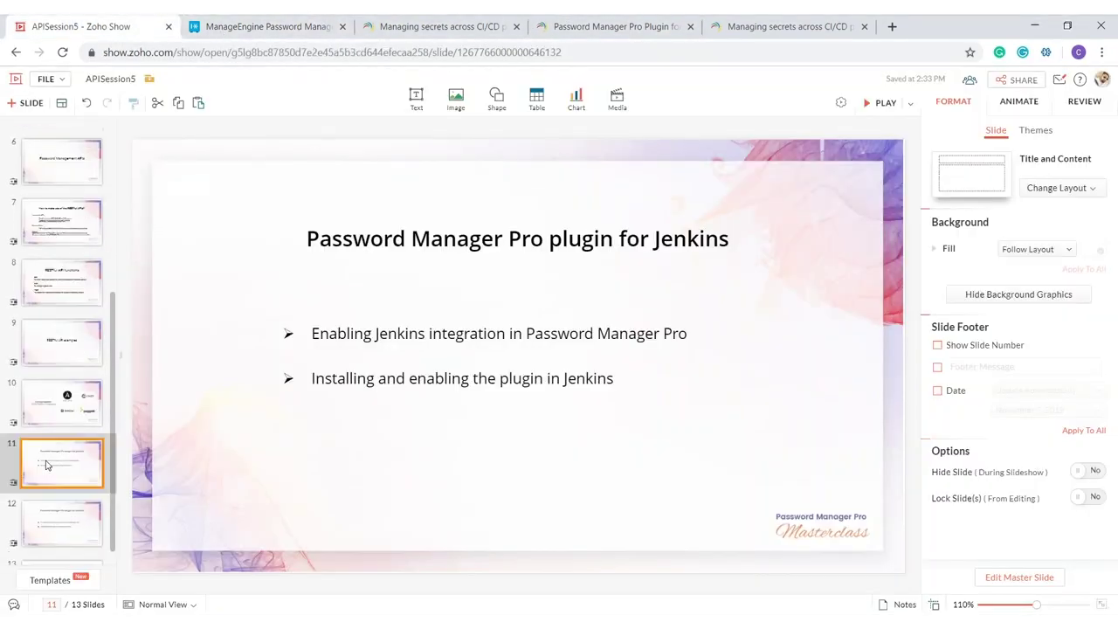
scroll(48, 466, "down", 1)
left_click(48, 460)
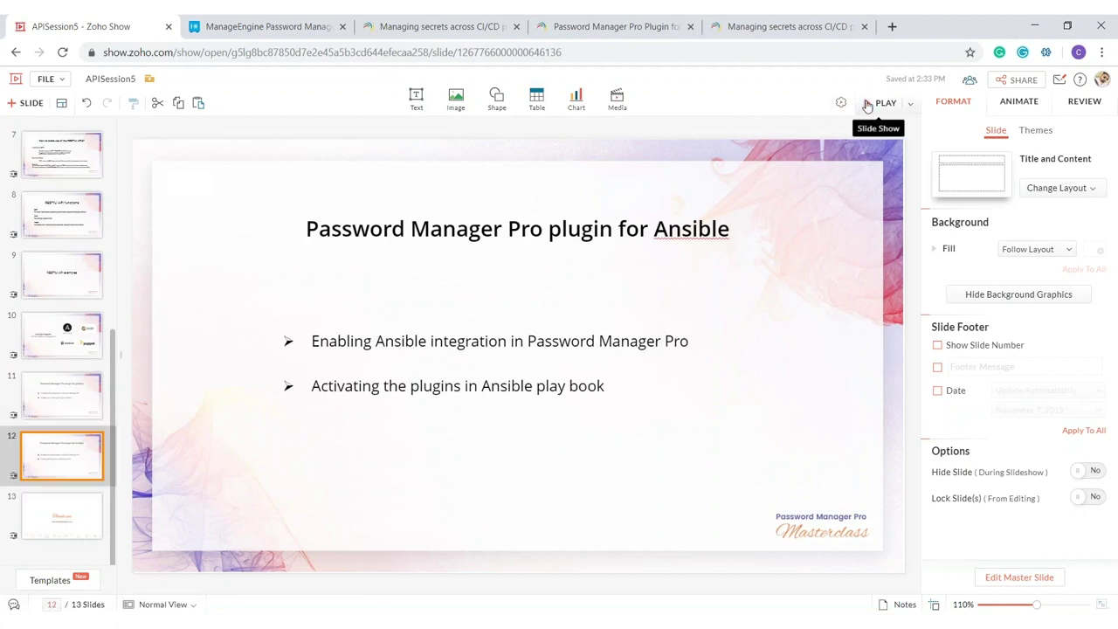
left_click(867, 105)
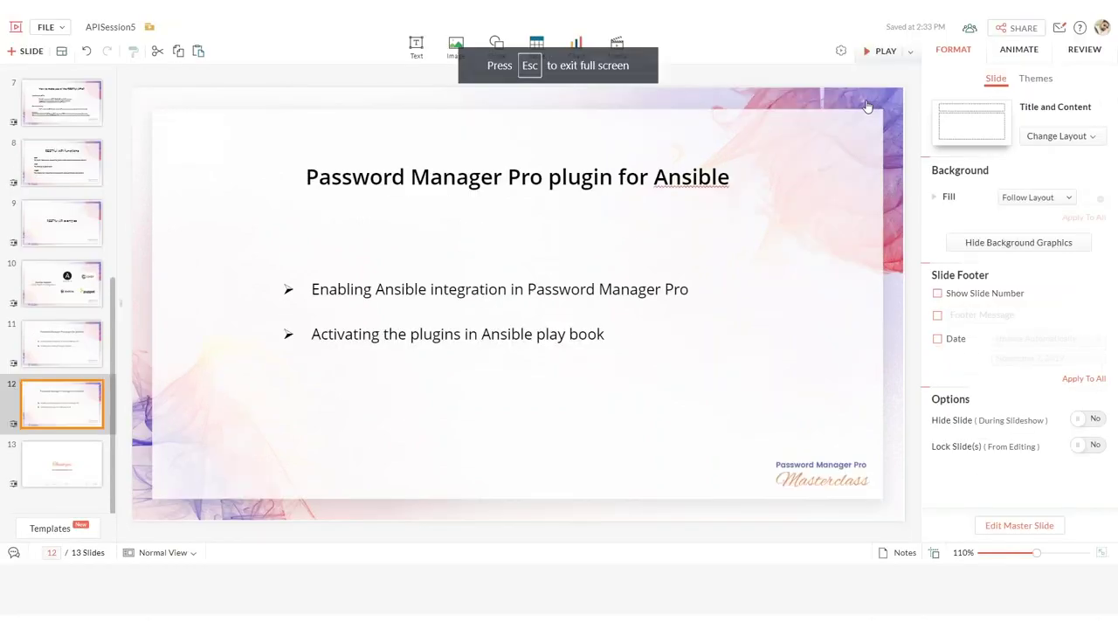